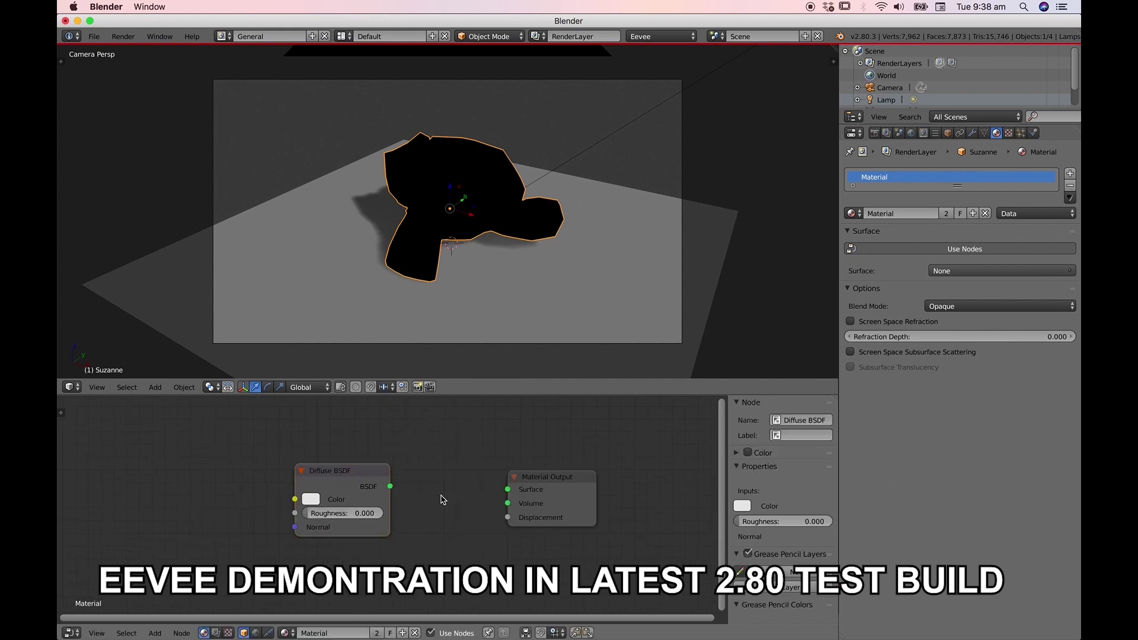
Set Suzanne's Diffuse colour to blue and move the lamp to a new position
{"action": "left_click", "coordinate": [311, 499]}
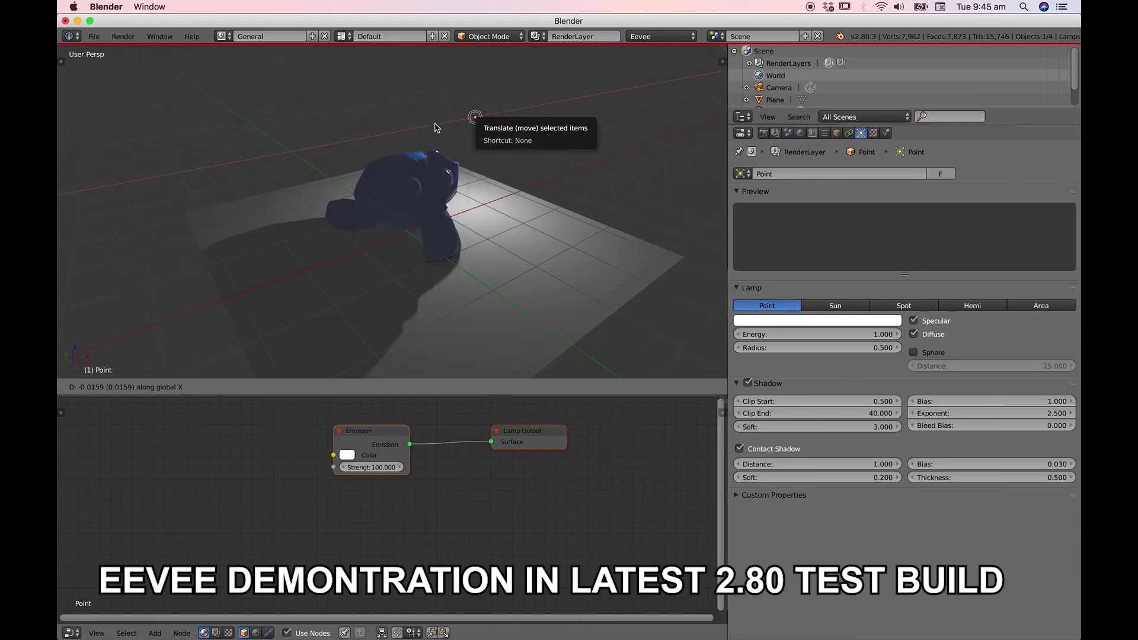
{"action": "mouse_move", "coordinate": [435, 128]}
{"action": "left_mouse_down"}
{"action": "mouse_move", "coordinate": [241, 172]}
{"action": "mouse_move", "coordinate": [257, 93]}
{"action": "mouse_move", "coordinate": [233, 102]}
{"action": "mouse_move", "coordinate": [471, 202]}
{"action": "mouse_move", "coordinate": [470, 117]}
{"action": "mouse_move", "coordinate": [468, 164]}
{"action": "left_mouse_up"}
{"action": "key", "text": "z"}
{"action": "key", "text": "y"}
{"action": "key", "text": "z"}
{"action": "left_click", "coordinate": [468, 163]}
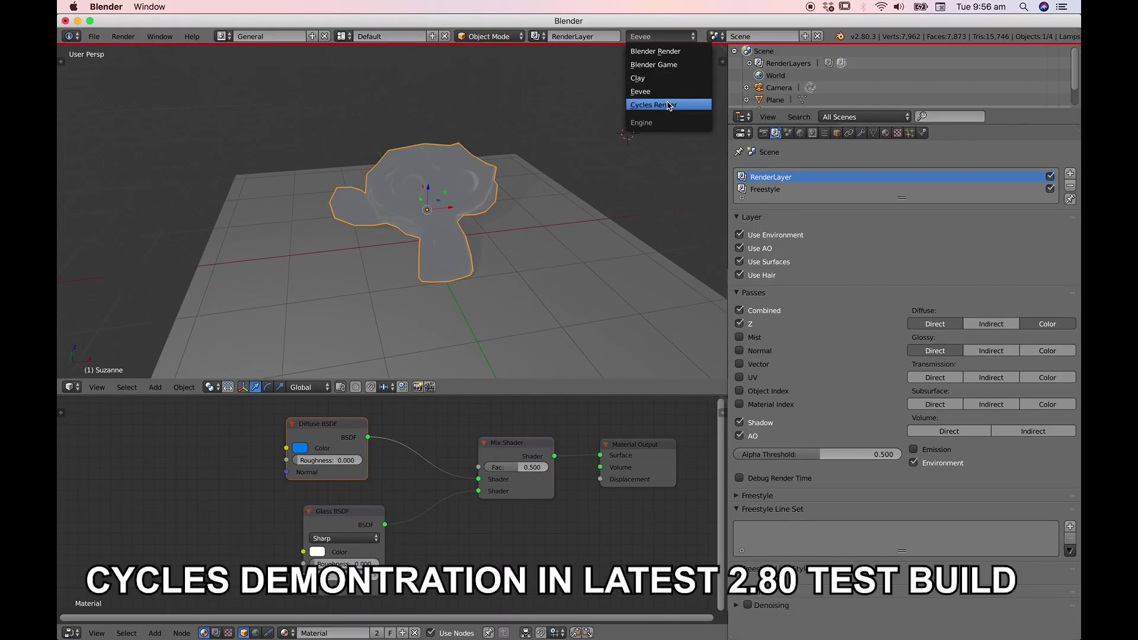
Switch the render engine to Cycles Render
{"action": "left_click", "coordinate": [668, 101]}
{"action": "left_click", "coordinate": [764, 134]}
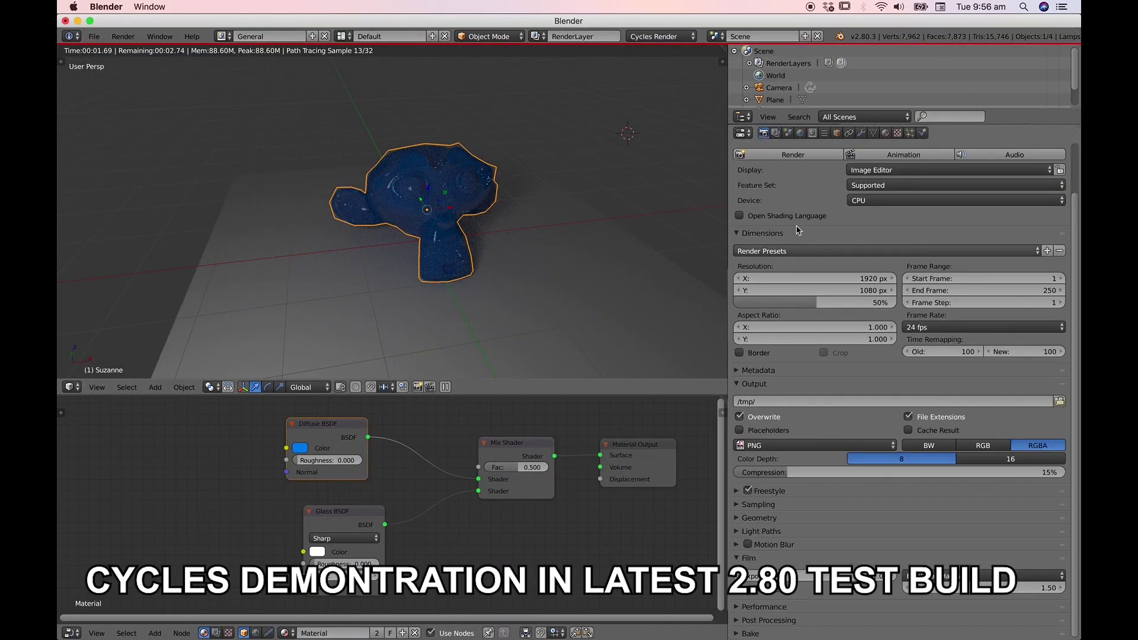
{"action": "left_click", "coordinate": [783, 174]}
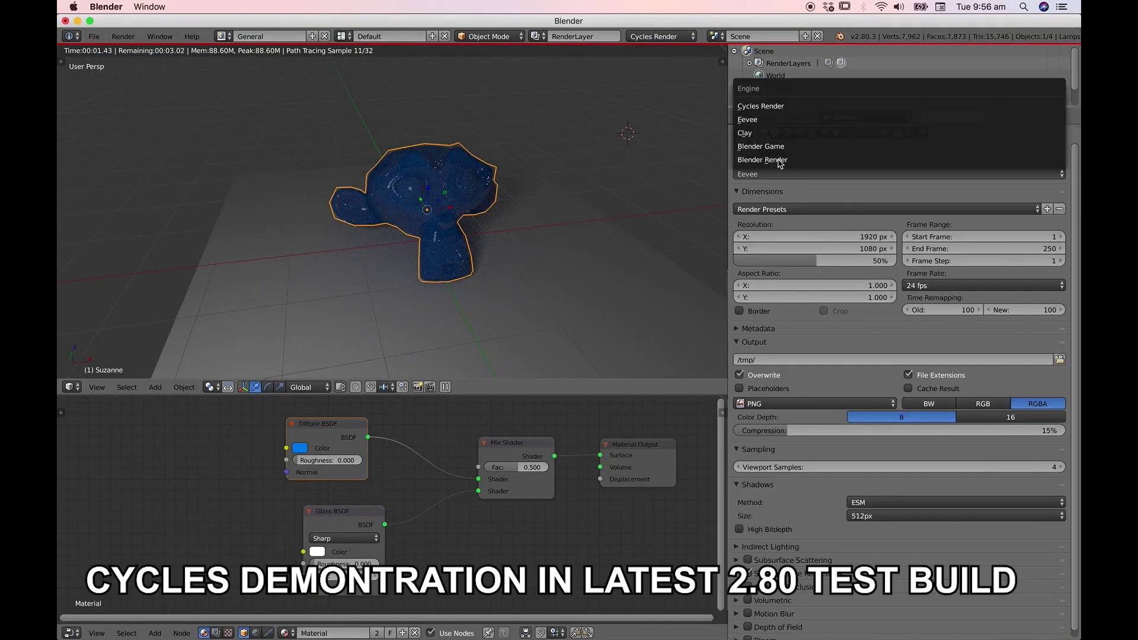
{"action": "left_click", "coordinate": [772, 107]}
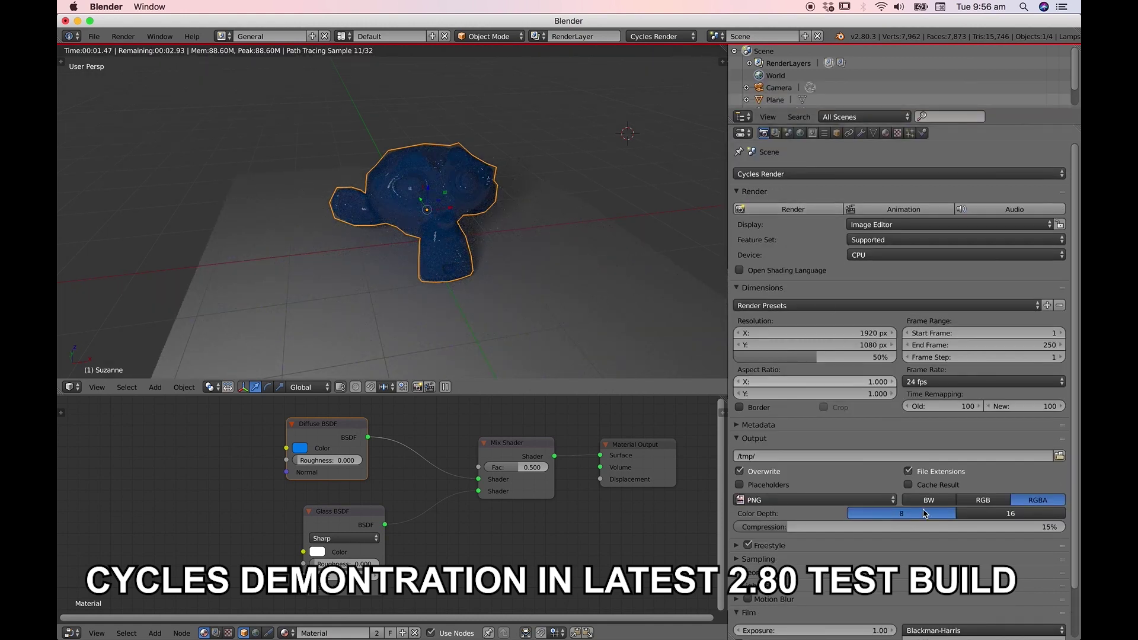
{"action": "scroll", "coordinate": [913, 533], "scroll_direction": "down", "scroll_amount": 2}
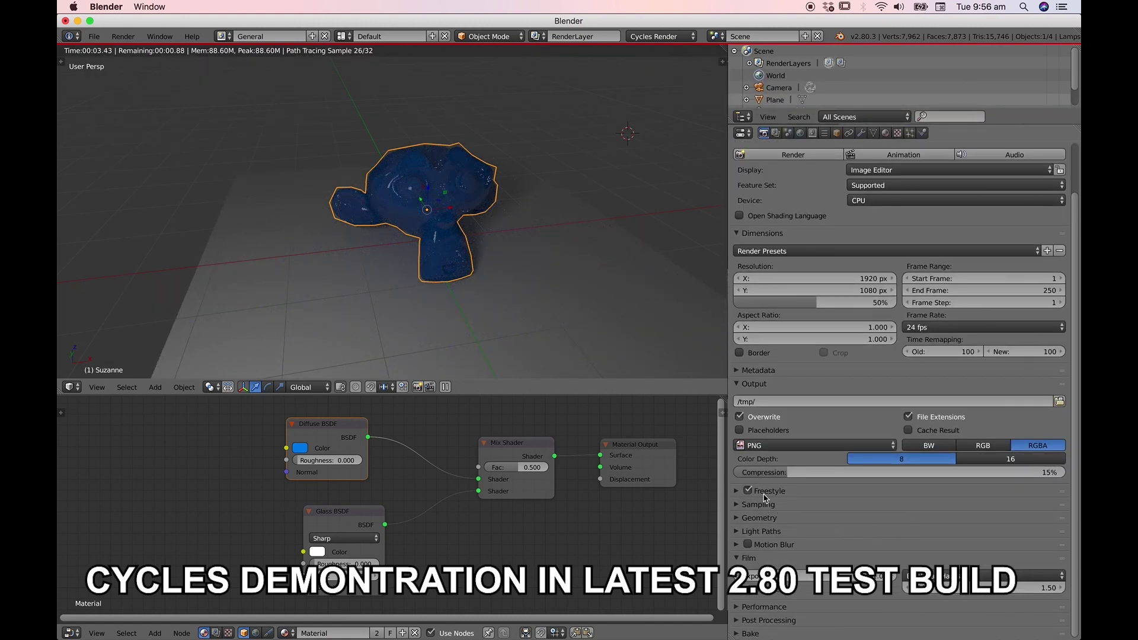
In Render Layers, expand Freestyle and exclude hair, toggling environment off and back on
{"action": "left_click", "coordinate": [775, 133]}
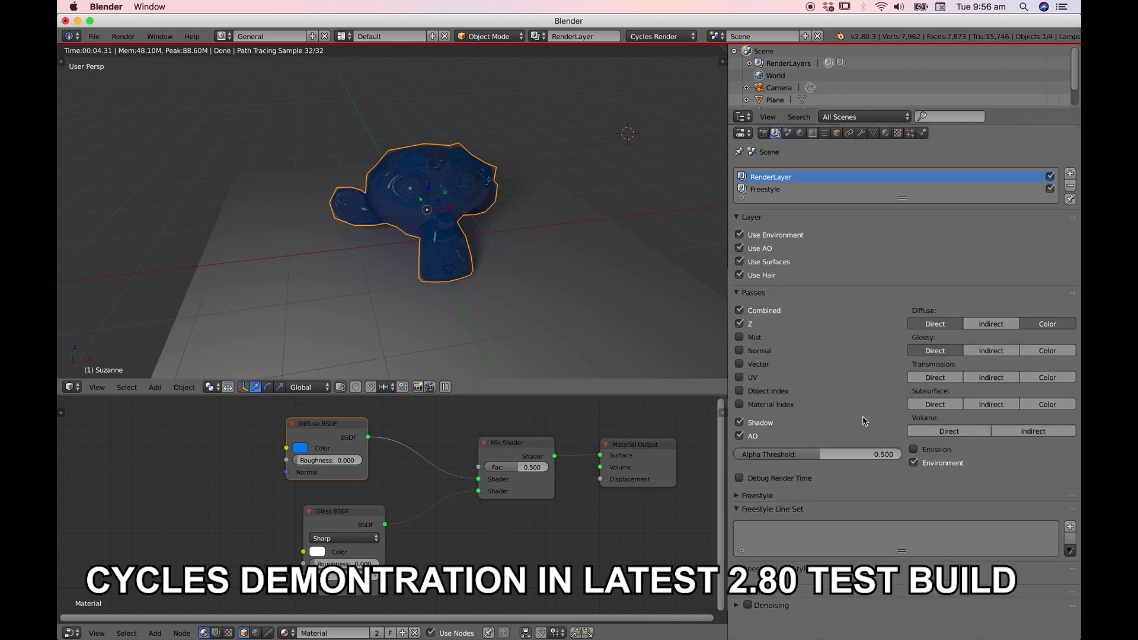
{"action": "left_click", "coordinate": [738, 496]}
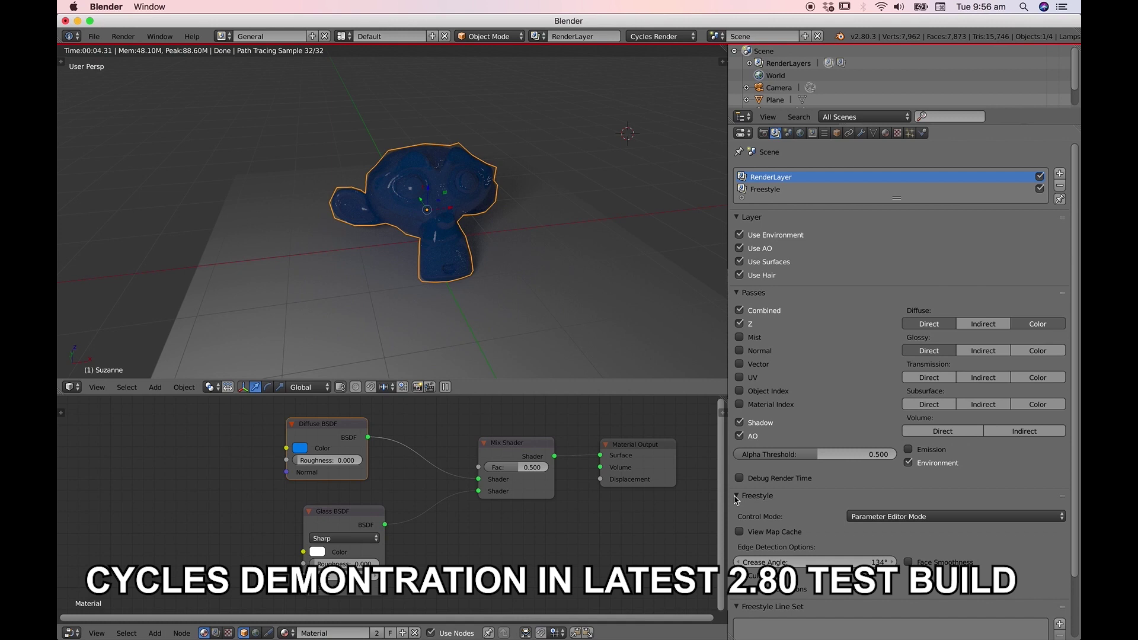
{"action": "left_click_drag", "start_coordinate": [735, 500], "coordinate": [736, 513]}
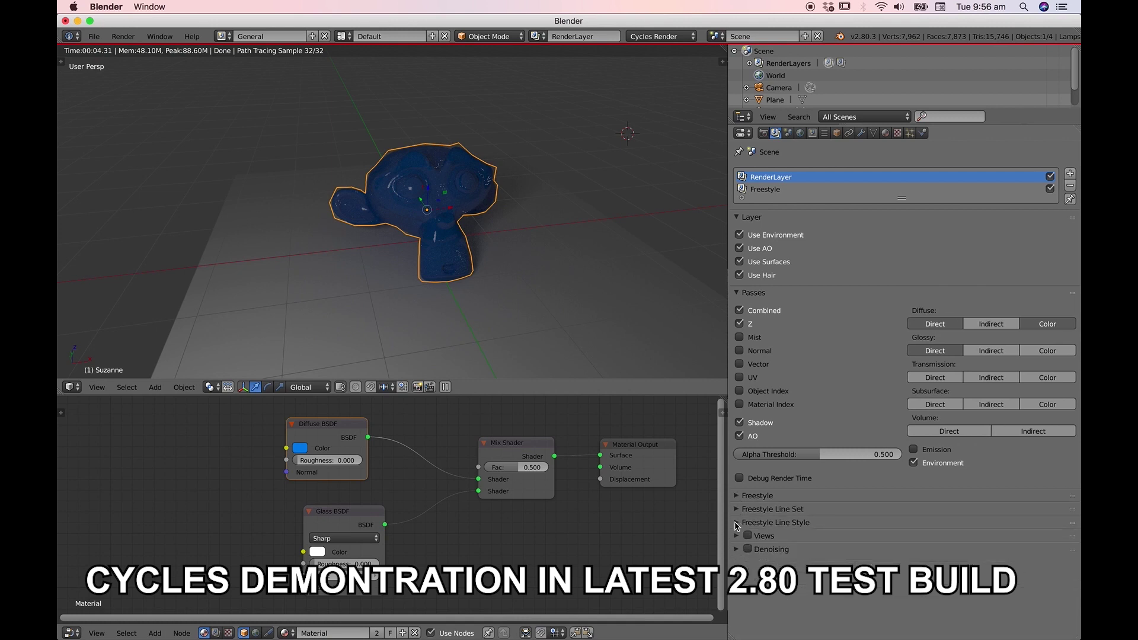
{"action": "left_click", "coordinate": [740, 235]}
{"action": "left_click", "coordinate": [740, 275]}
{"action": "left_click", "coordinate": [740, 234]}
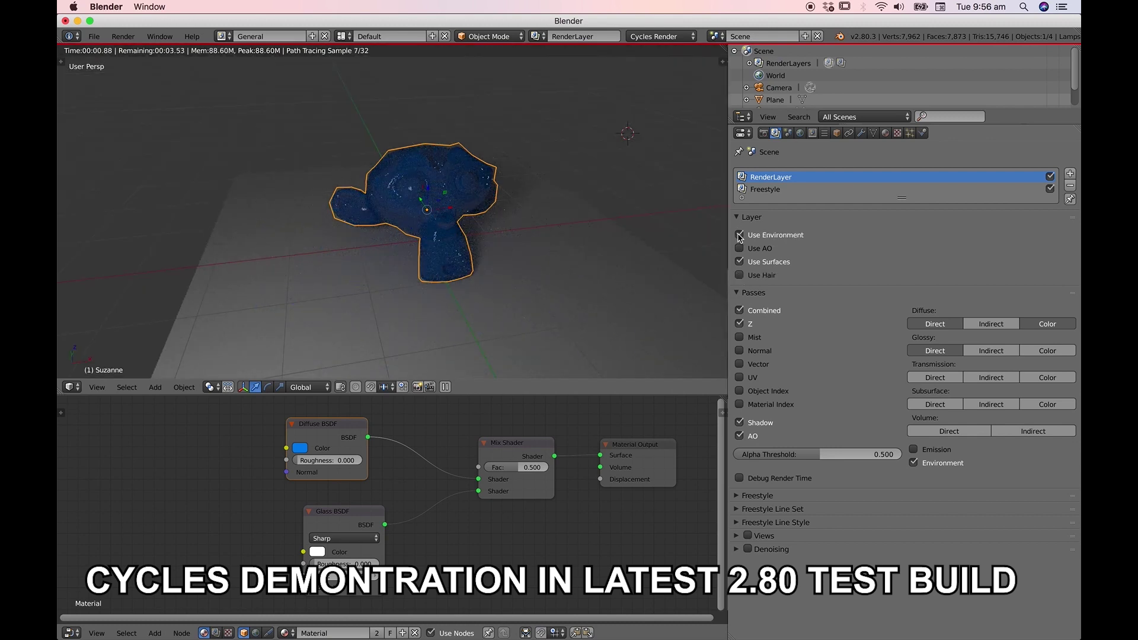
Inspect the Freestyle render layer's Freestyle settings and orbit to a higher angle on Suzanne
{"action": "left_click", "coordinate": [762, 191]}
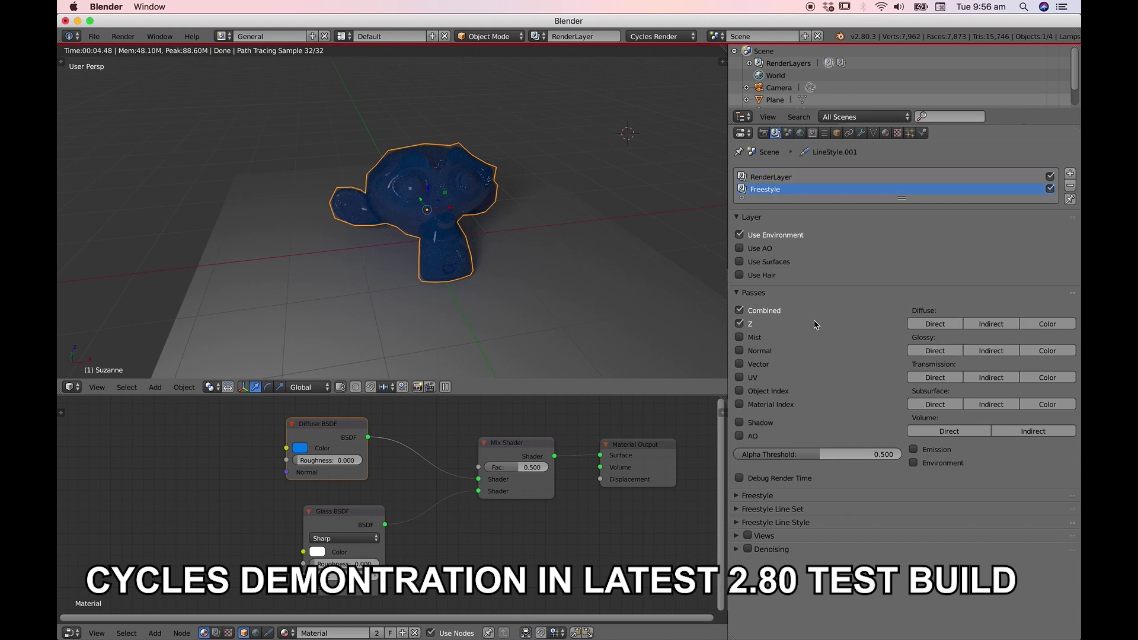
{"action": "left_click", "coordinate": [744, 497]}
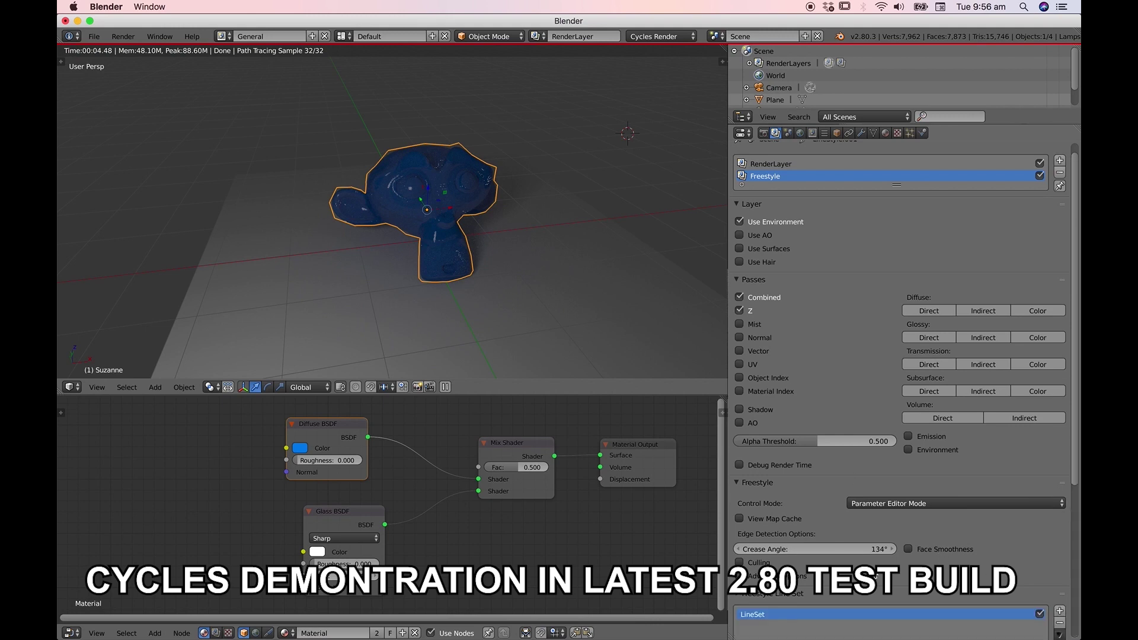
{"action": "scroll", "coordinate": [898, 386], "scroll_direction": "down", "scroll_amount": 10}
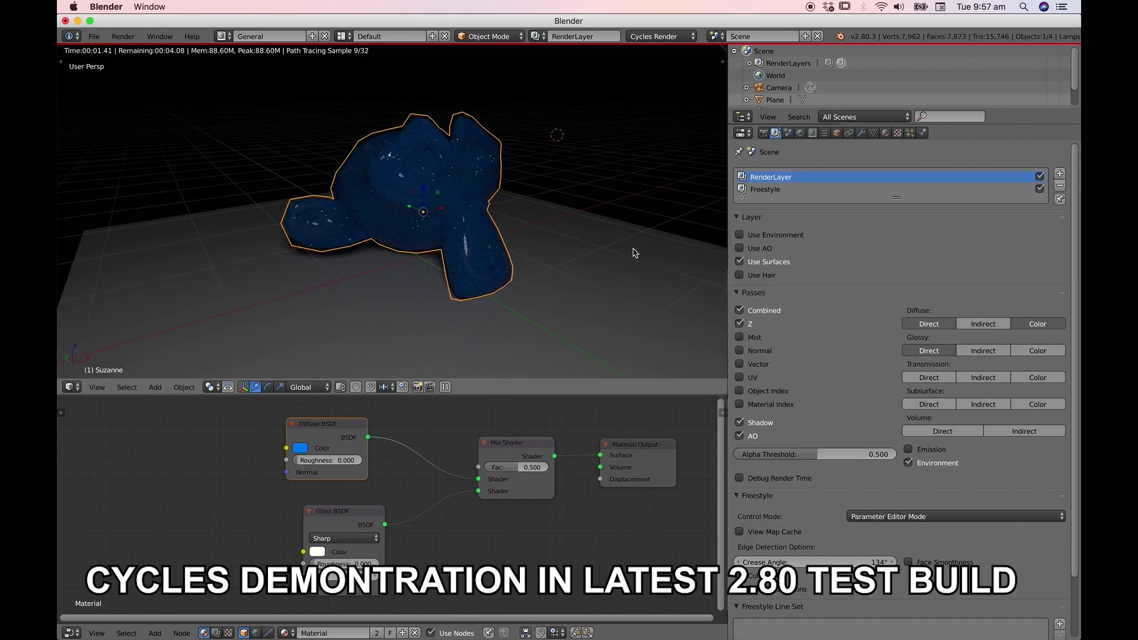
{"action": "middle_click_drag", "start_coordinate": [630, 252], "coordinate": [579, 268]}
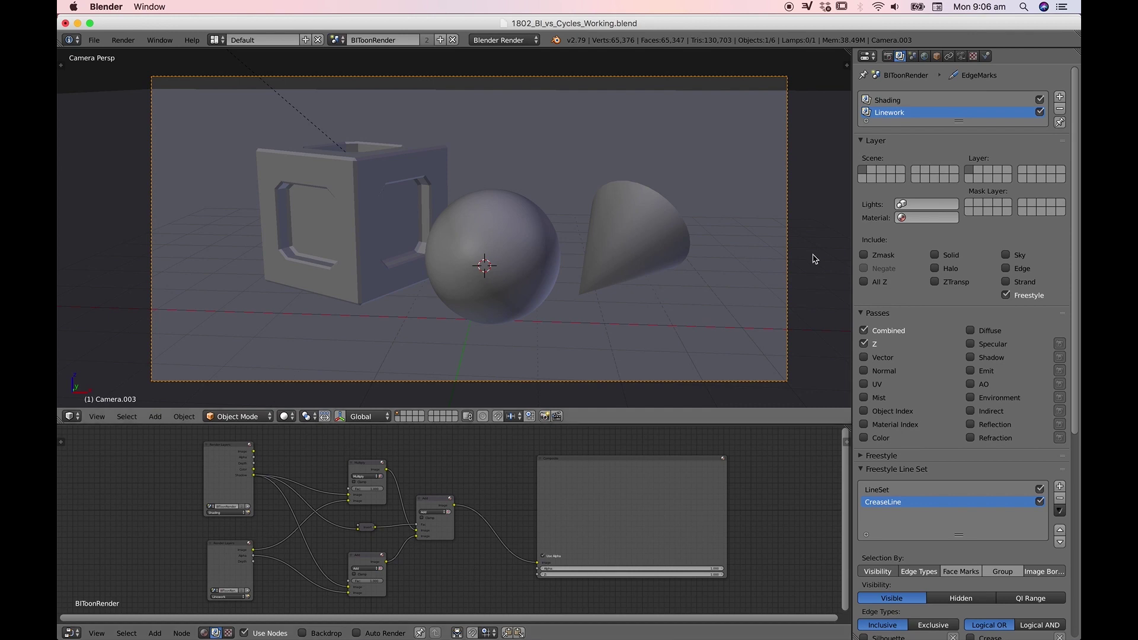
Render the BIToonRender toon scene and nudge the compositor node view
{"action": "left_click", "coordinate": [888, 57]}
{"action": "left_click", "coordinate": [898, 132]}
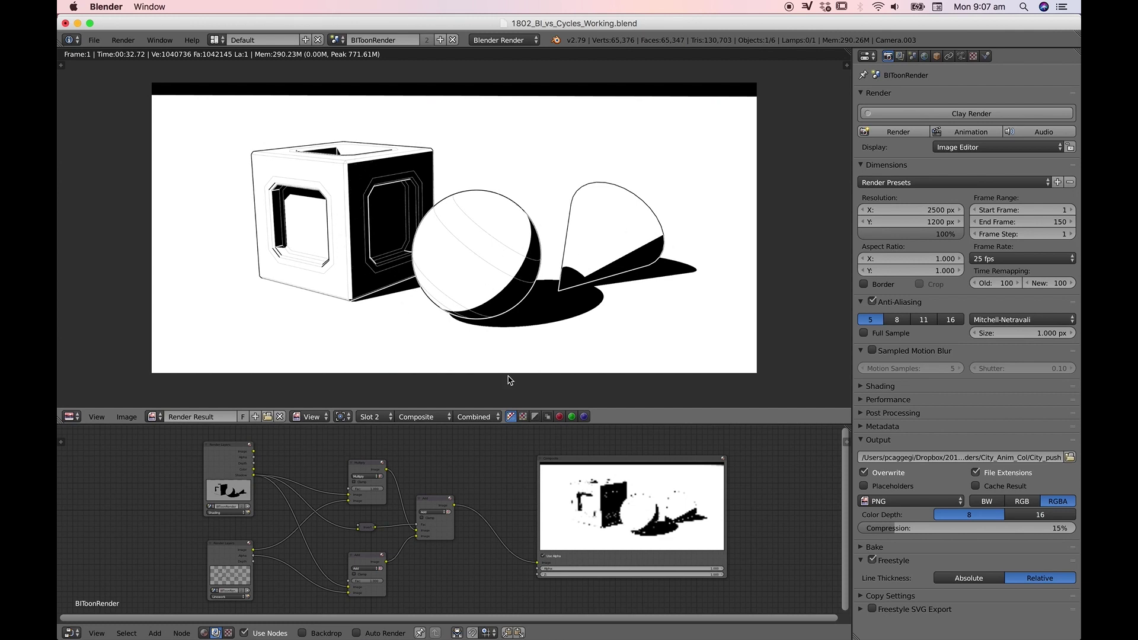
{"action": "scroll", "coordinate": [389, 552], "scroll_direction": "up", "scroll_amount": 1}
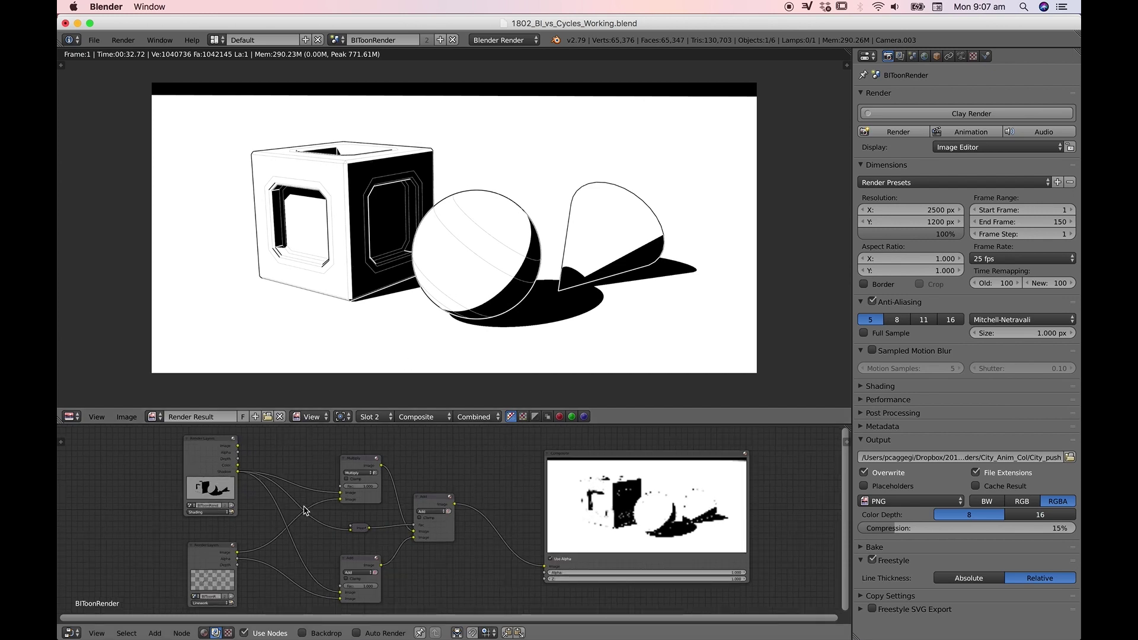
{"action": "middle_click_drag", "start_coordinate": [460, 567], "coordinate": [455, 563]}
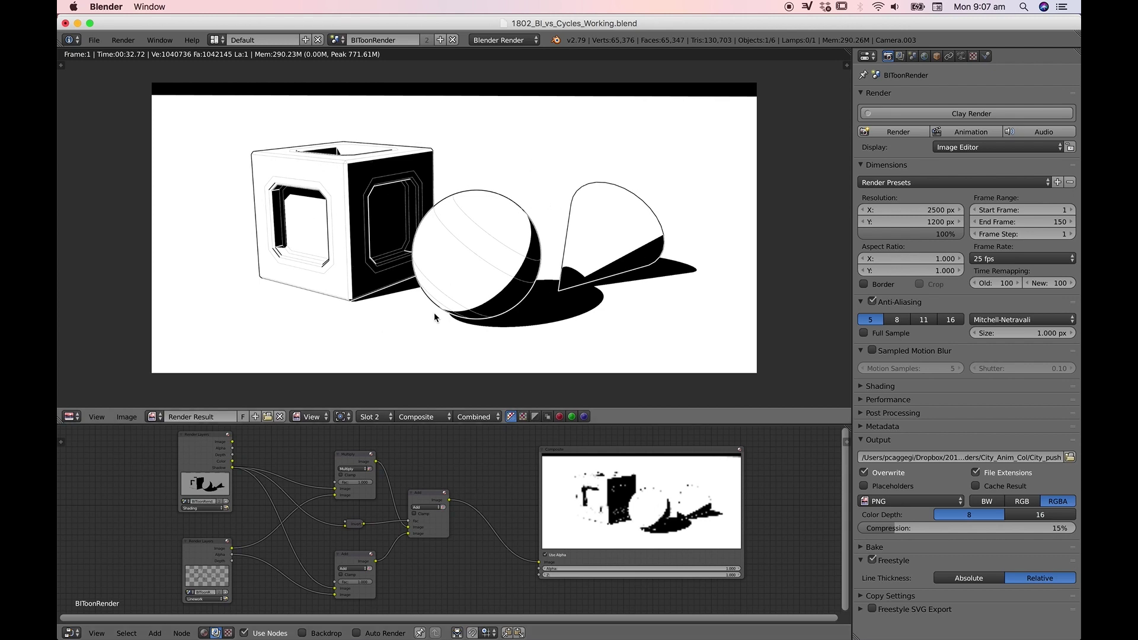
Inspect the Shading and Linework render layers' settings
{"action": "left_click", "coordinate": [901, 57]}
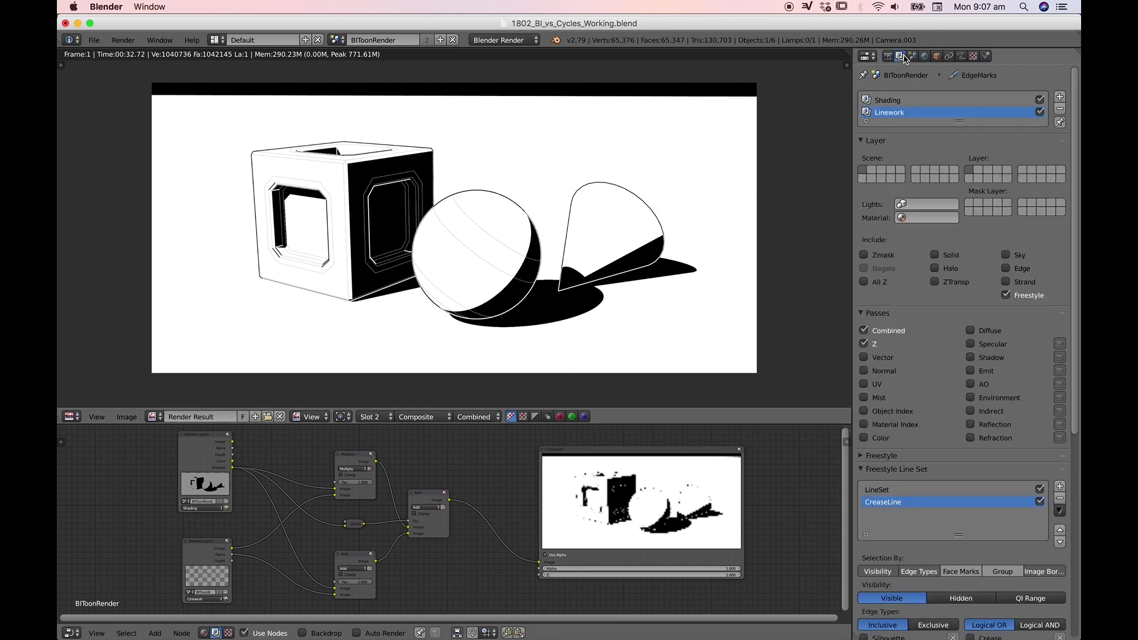
{"action": "left_click", "coordinate": [891, 100]}
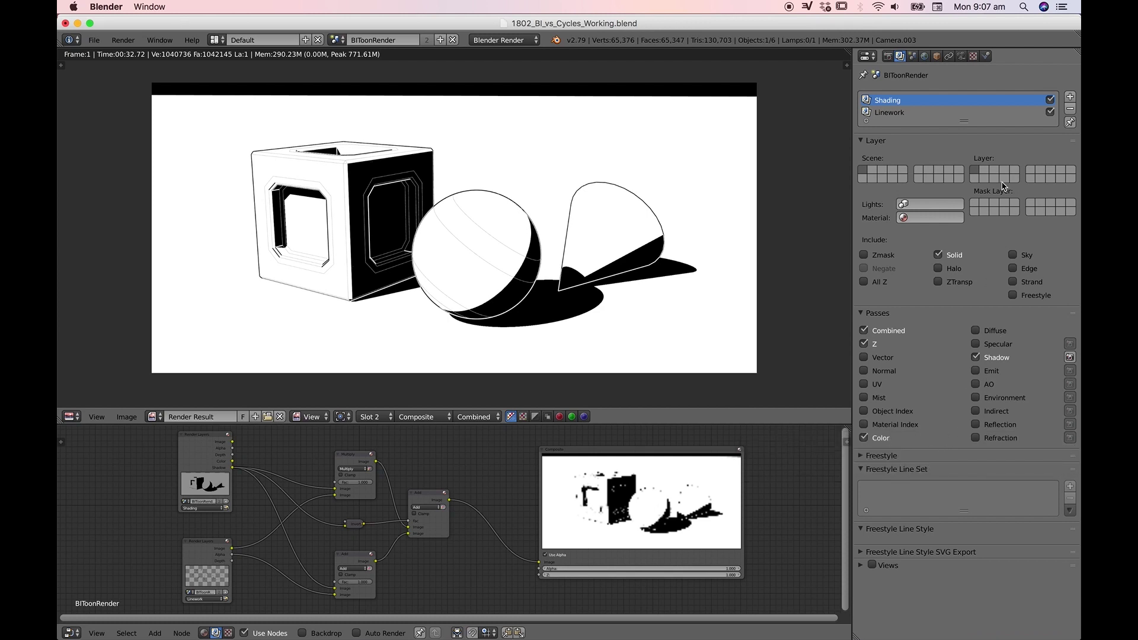
{"action": "left_click", "coordinate": [903, 114]}
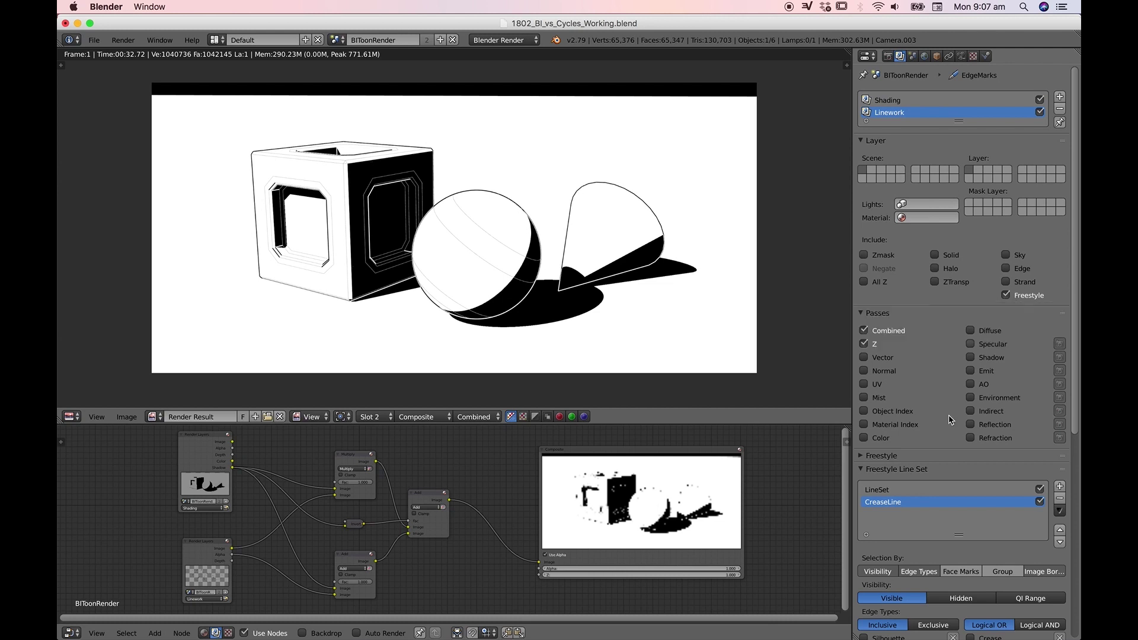
Inspect the Linework layer's LineSet and CreaseLine Freestyle line sets
{"action": "scroll", "coordinate": [948, 462], "scroll_direction": "down", "scroll_amount": 3}
{"action": "left_click", "coordinate": [898, 434]}
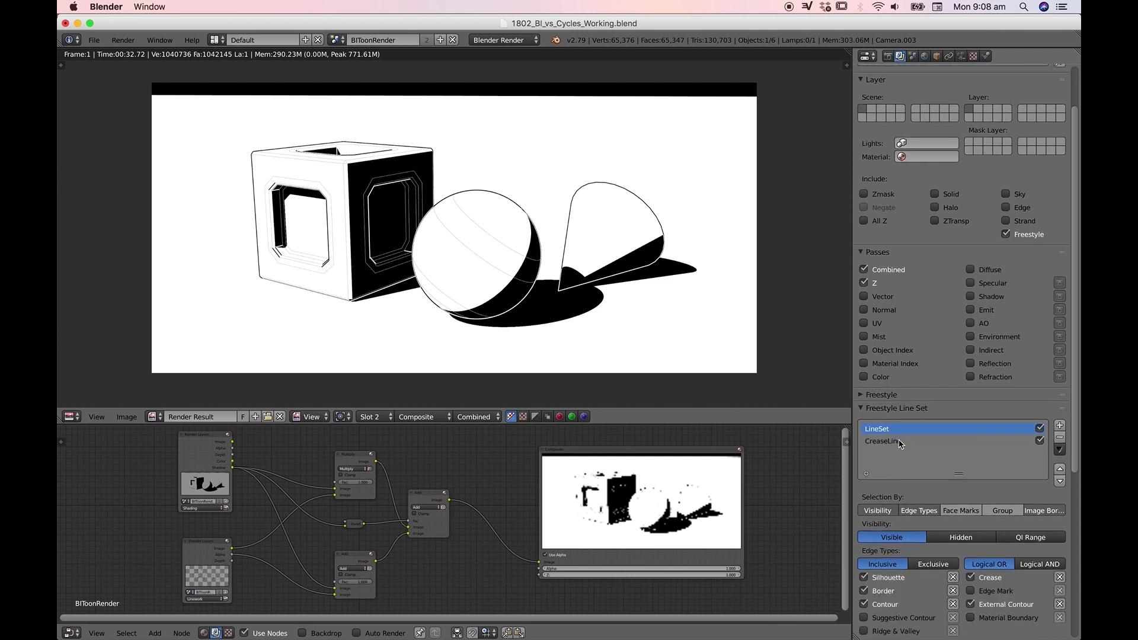
{"action": "scroll", "coordinate": [907, 427], "scroll_direction": "down", "scroll_amount": 10}
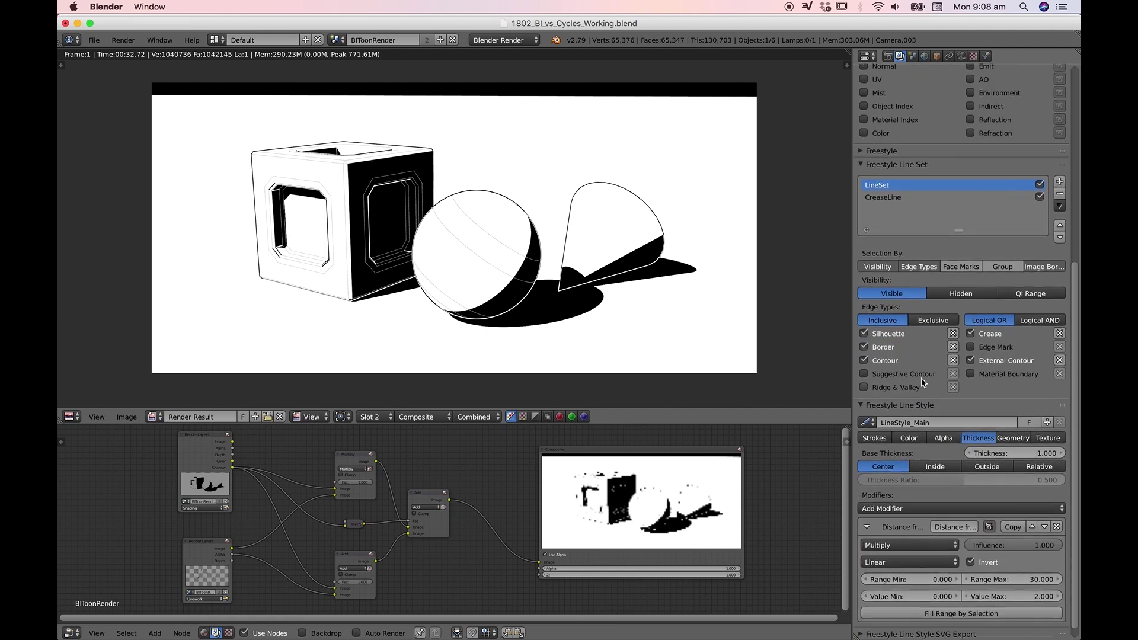
{"action": "left_click", "coordinate": [887, 202]}
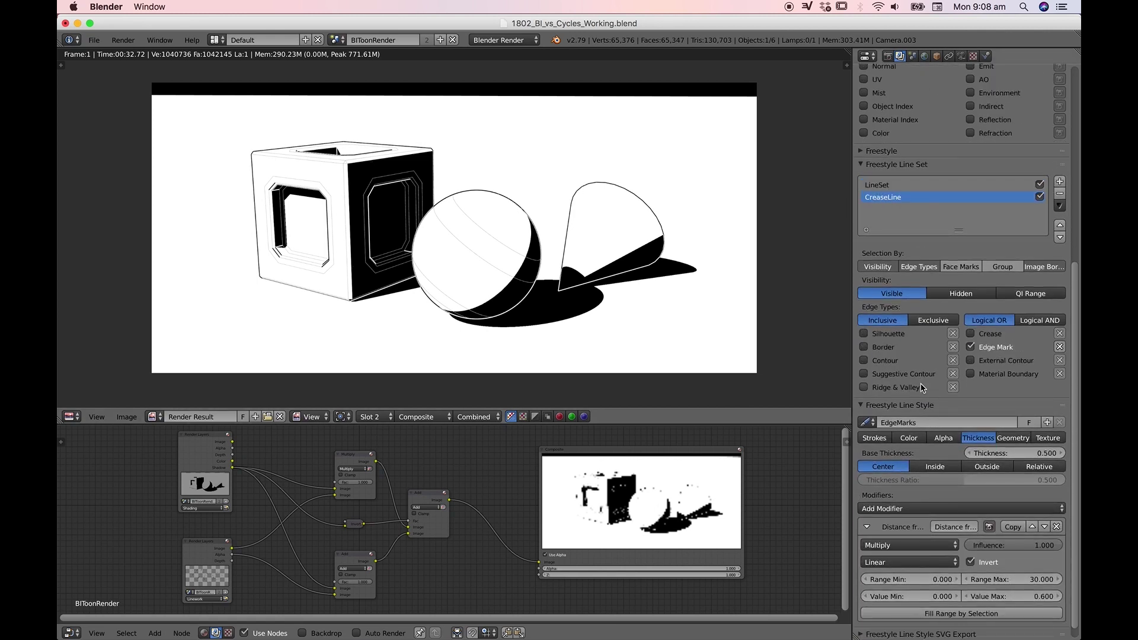
{"action": "scroll", "coordinate": [972, 392], "scroll_direction": "down", "scroll_amount": 1}
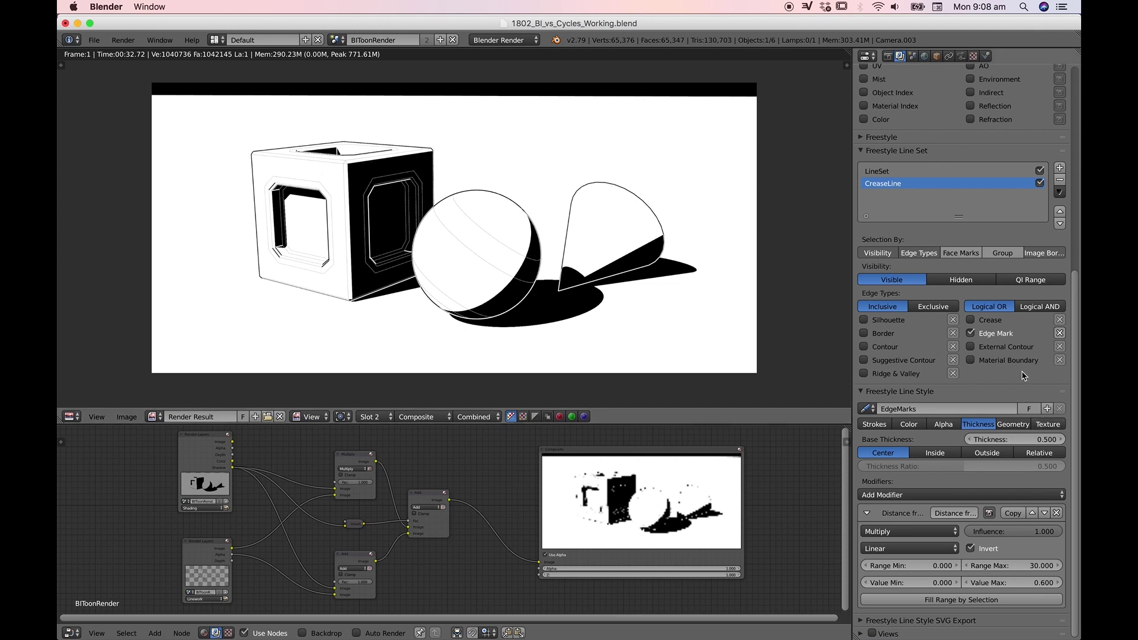
{"action": "scroll", "coordinate": [1025, 375], "scroll_direction": "up", "scroll_amount": 10}
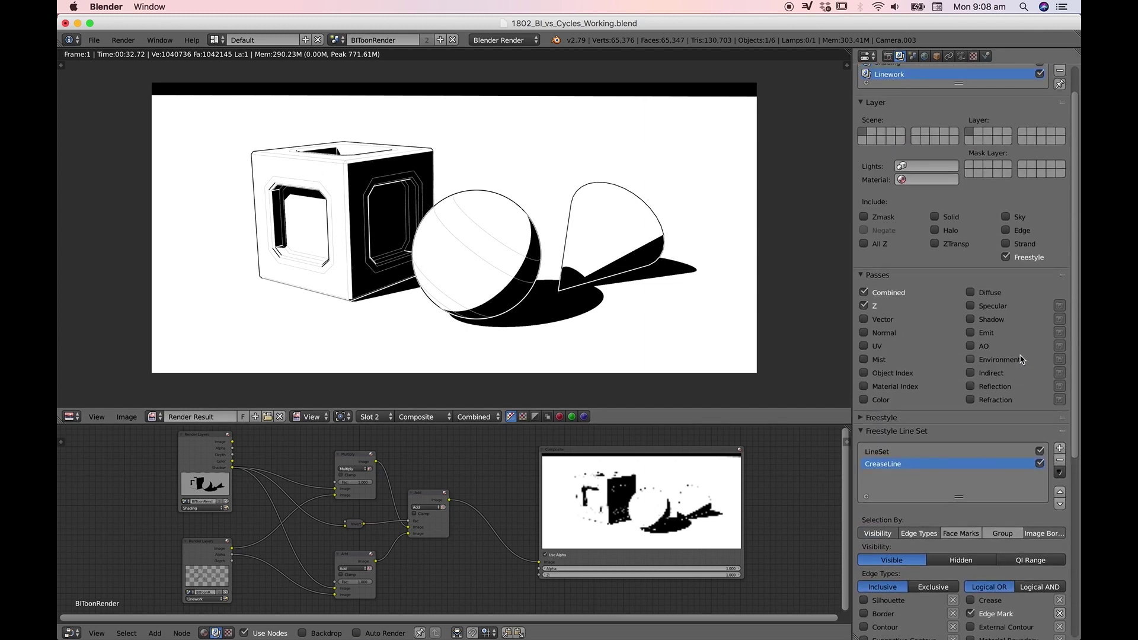
{"action": "scroll", "coordinate": [1022, 360], "scroll_direction": "up", "scroll_amount": 2}
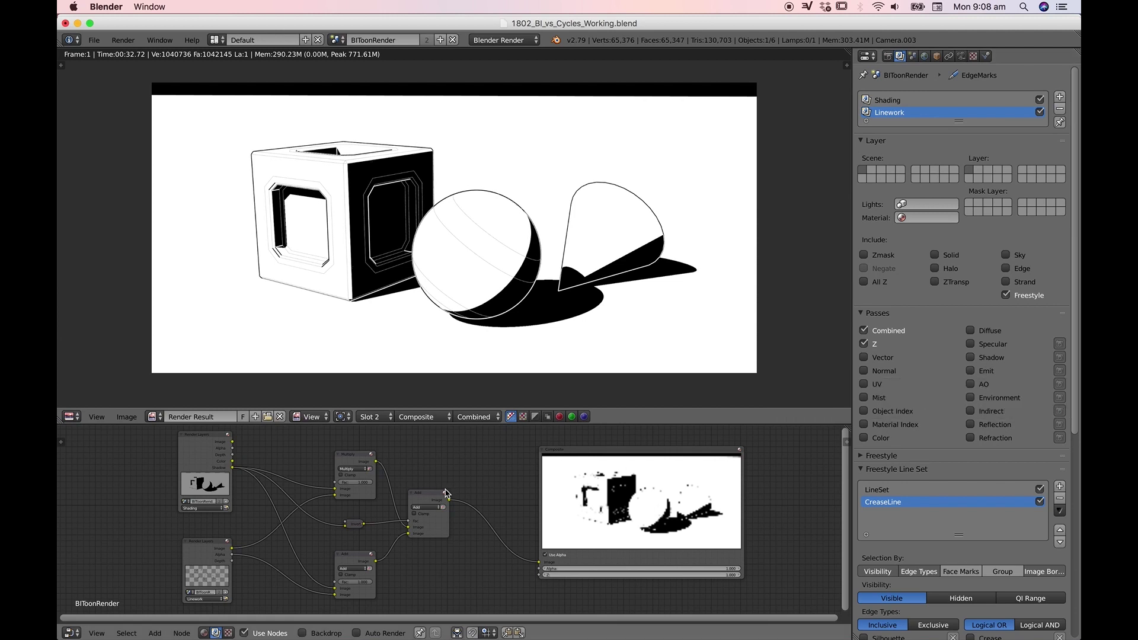
{"action": "left_click", "coordinate": [938, 56]}
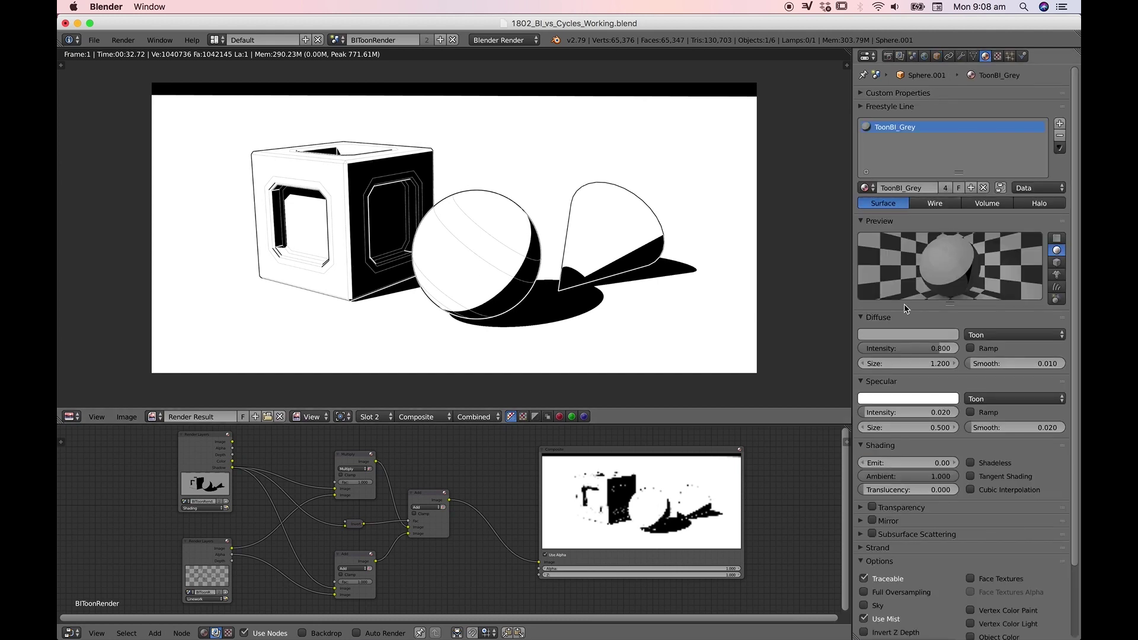
{"action": "scroll", "coordinate": [1029, 528], "scroll_direction": "down", "scroll_amount": 3}
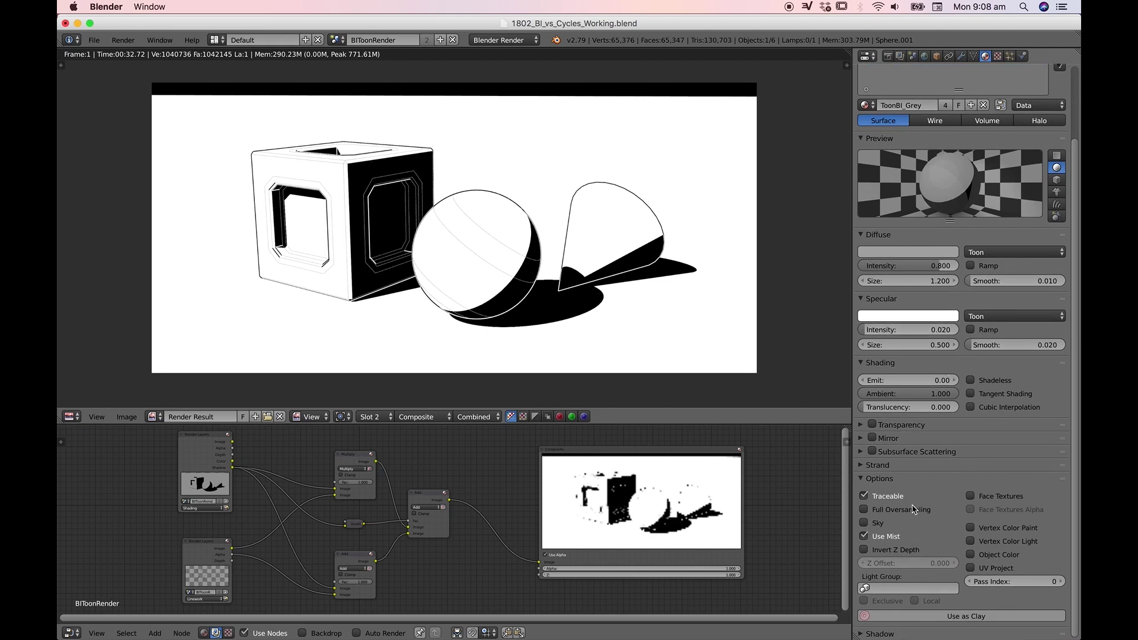
{"action": "scroll", "coordinate": [904, 294], "scroll_direction": "up", "scroll_amount": 3}
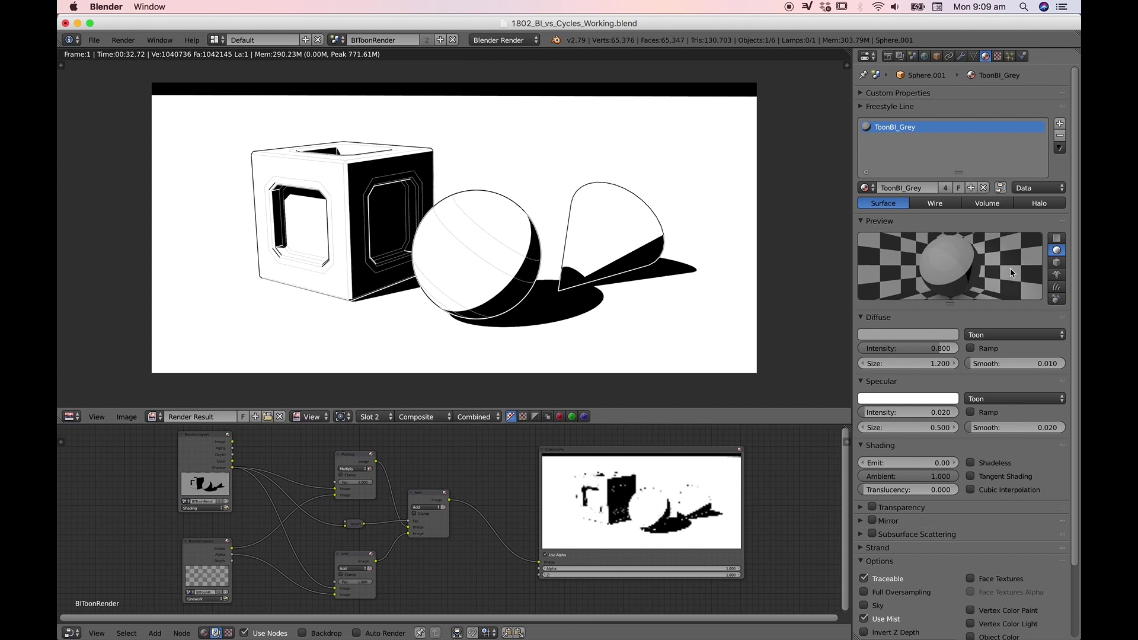
{"action": "left_click", "coordinate": [900, 56]}
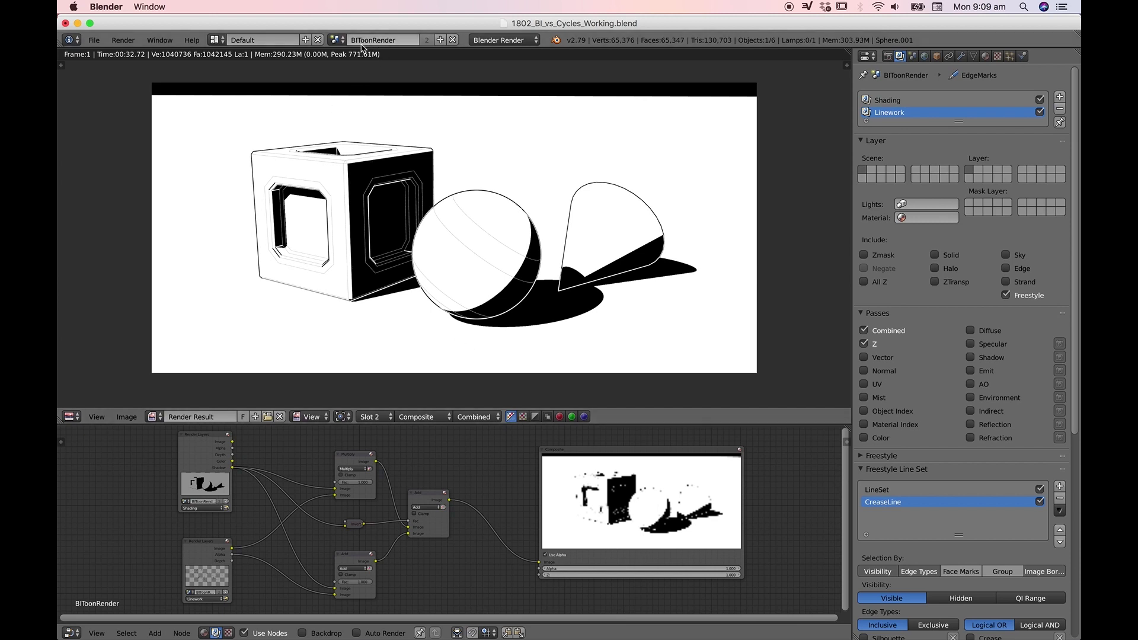
Add a Full Copy of the BIToonRender scene, creating BIToonRender.001
{"action": "left_click", "coordinate": [337, 40]}
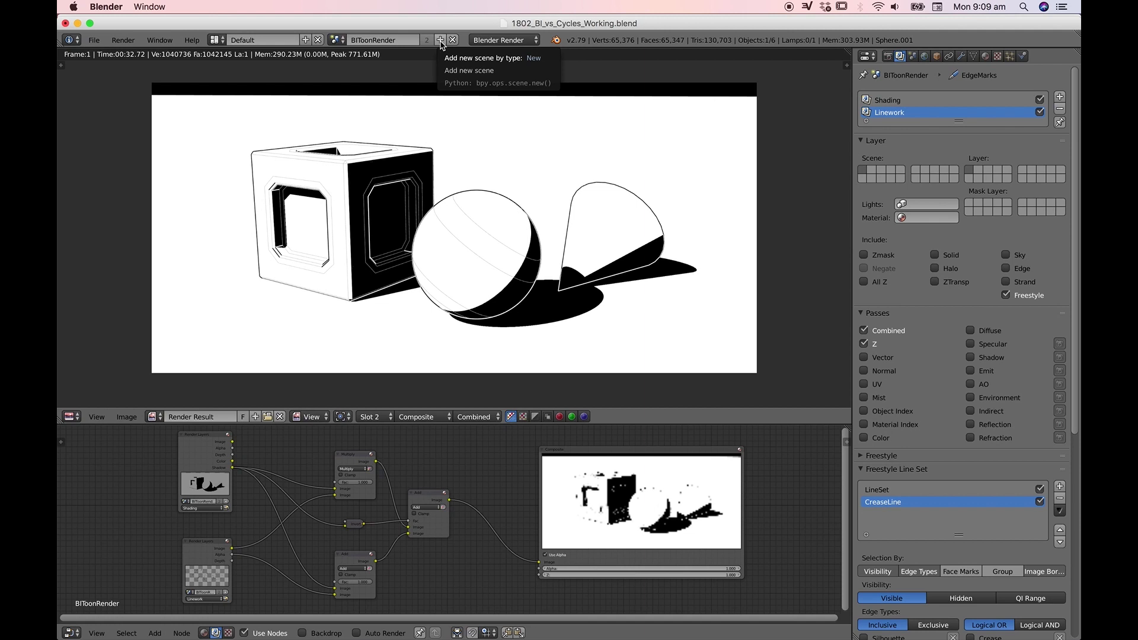
{"action": "left_click", "coordinate": [440, 41]}
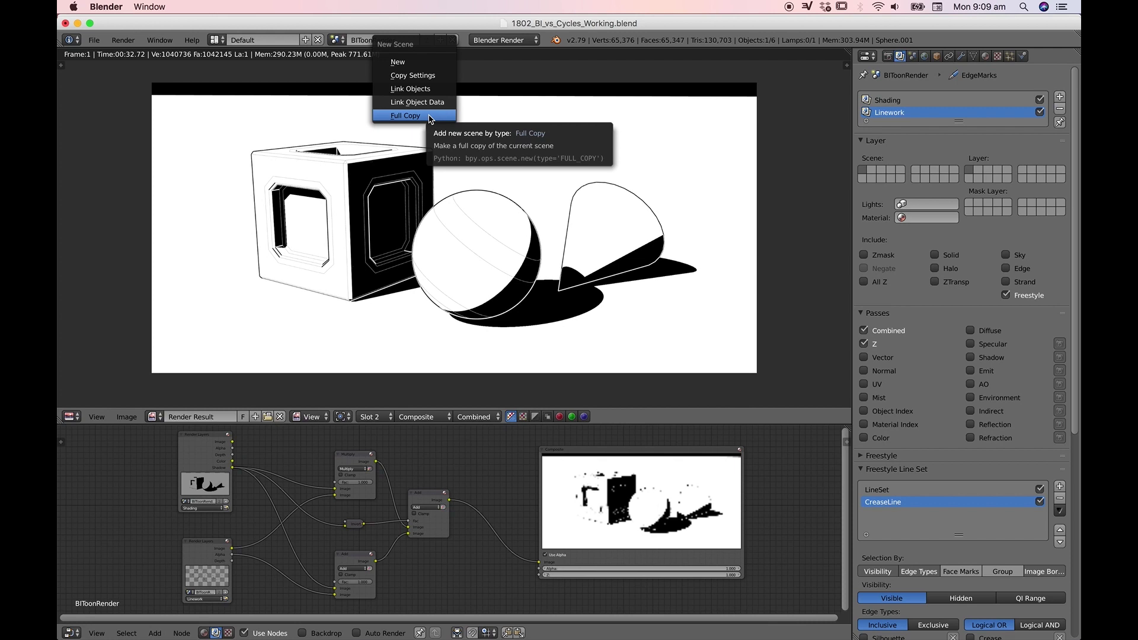
{"action": "left_click", "coordinate": [430, 116]}
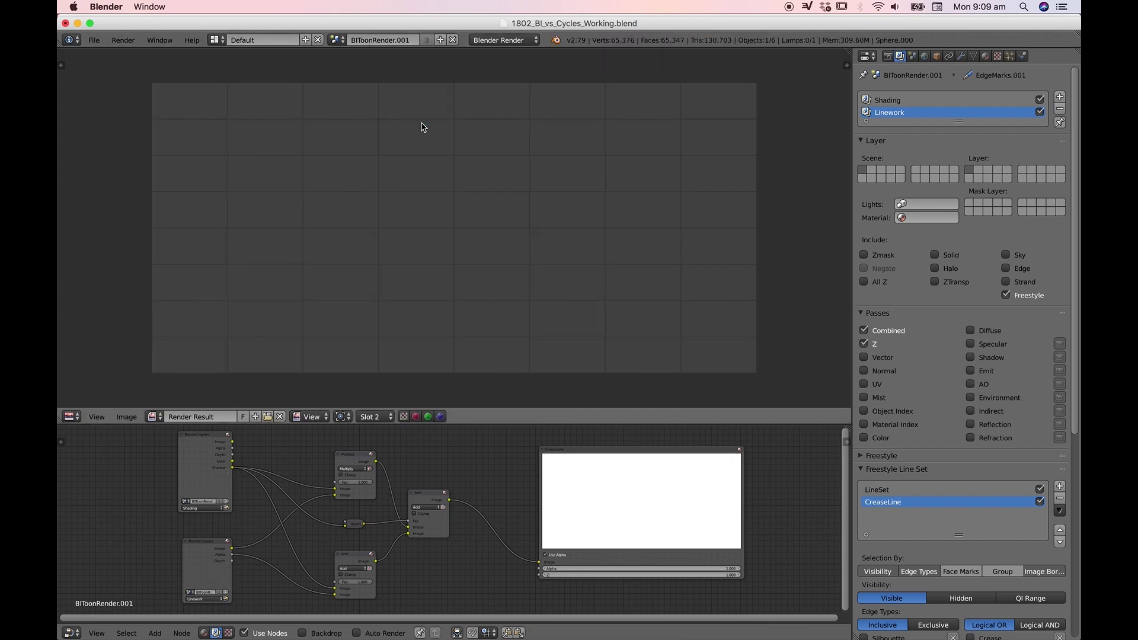
Rename the copied scene to CyclesToonRender
{"action": "left_click", "coordinate": [418, 40]}
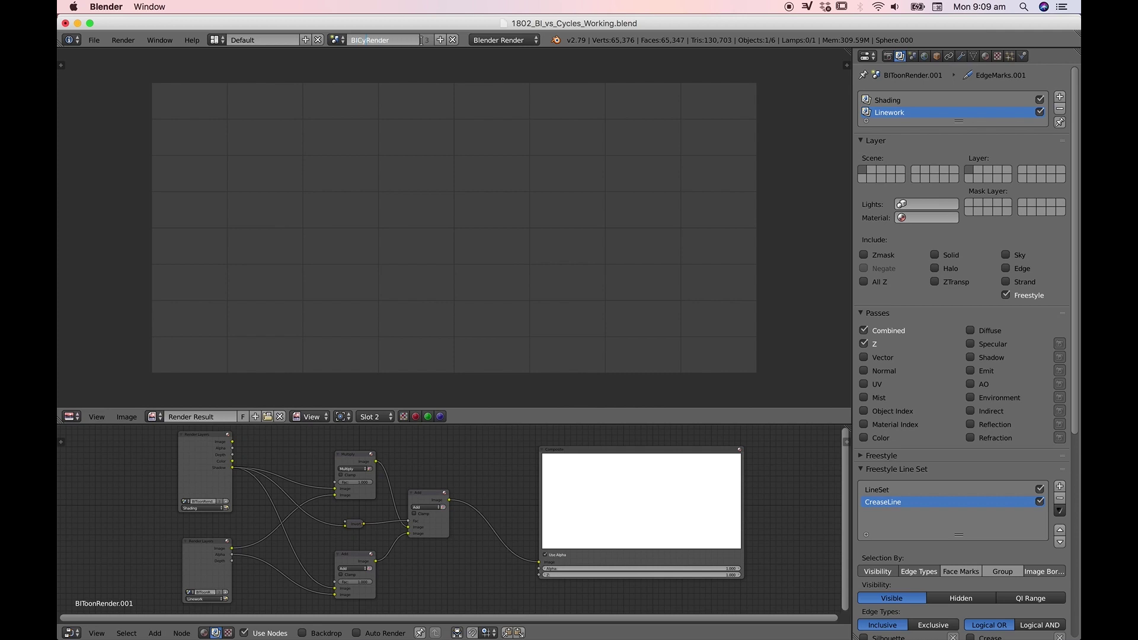
{"action": "key", "text": "BackSpace"}
{"action": "key", "text": "BackSpace"}
{"action": "key", "text": "Return"}
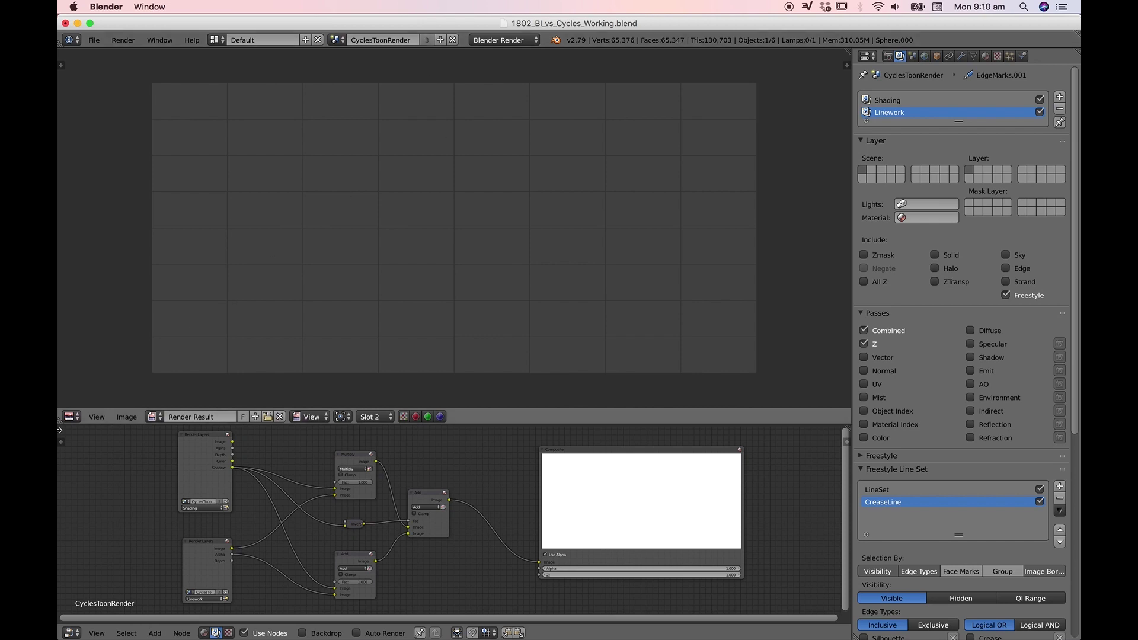
Turn the top area into a 3D camera view and deselect all objects
{"action": "left_click", "coordinate": [71, 416]}
{"action": "left_click", "coordinate": [89, 403]}
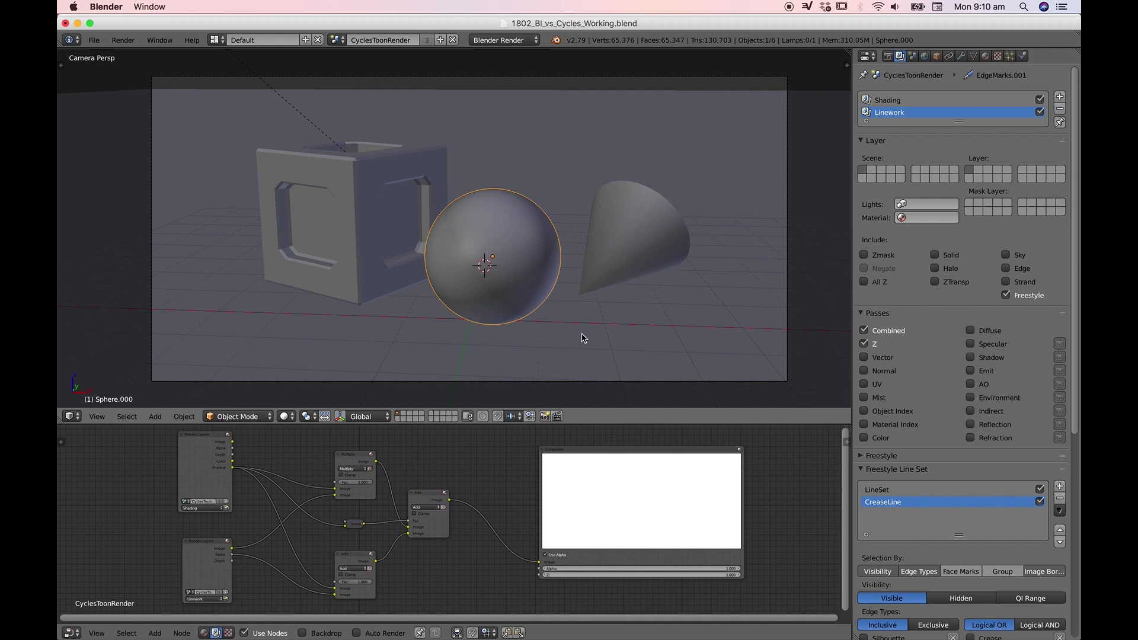
{"action": "key", "text": "a"}
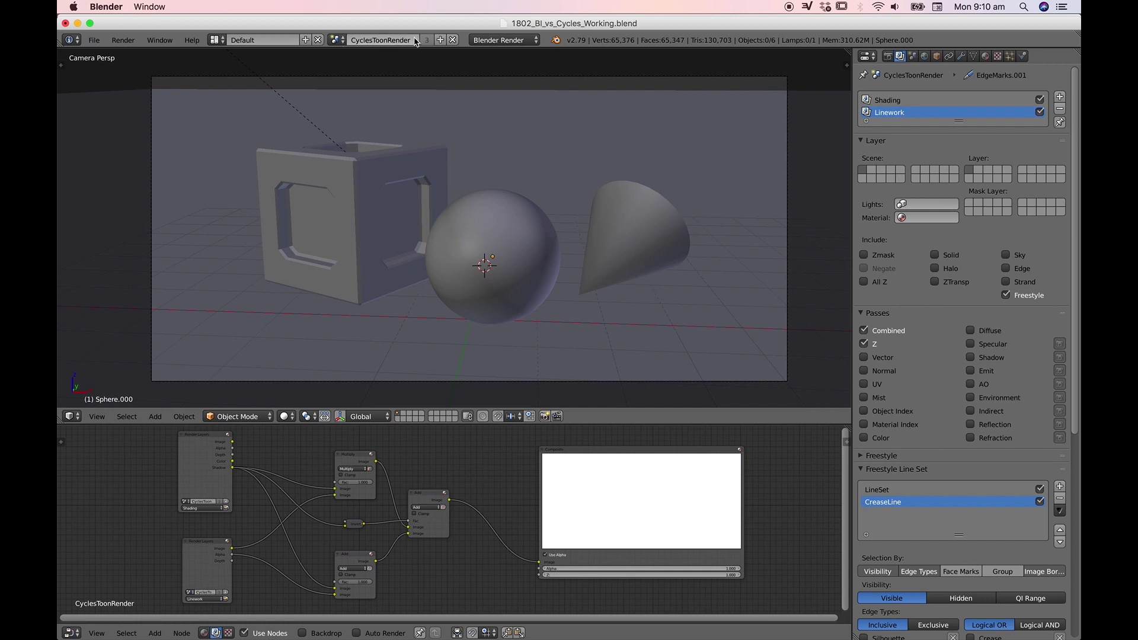
{"action": "left_click", "coordinate": [336, 39]}
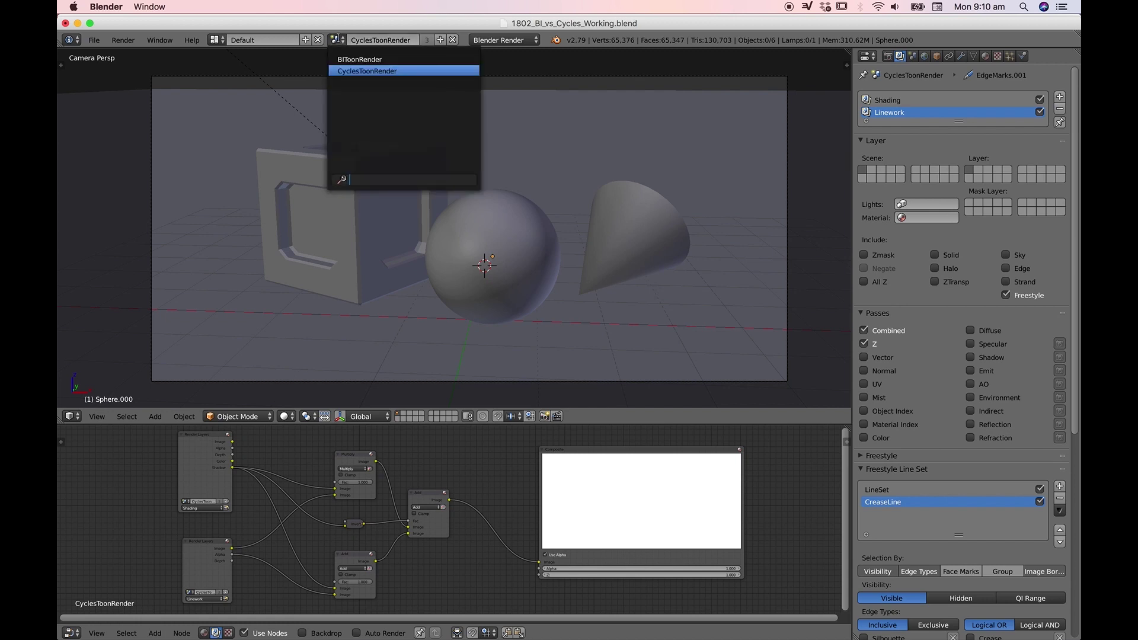
Make CyclesToonRender the active scene and set its engine to Cycles Render
{"action": "left_click", "coordinate": [356, 60]}
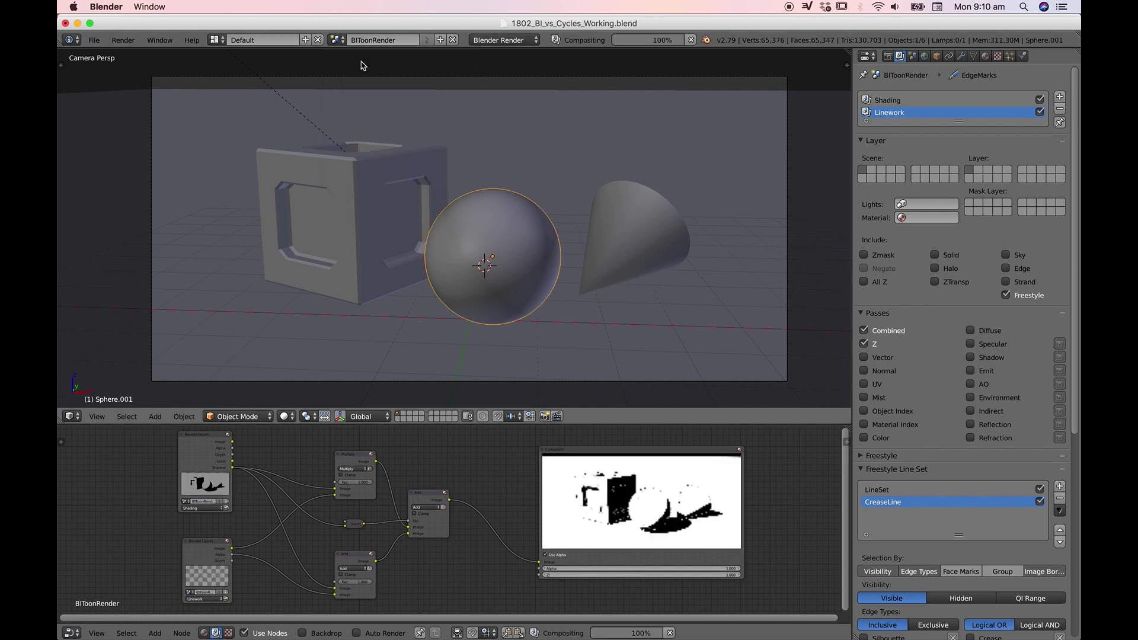
{"action": "left_click", "coordinate": [337, 39]}
{"action": "left_click", "coordinate": [352, 70]}
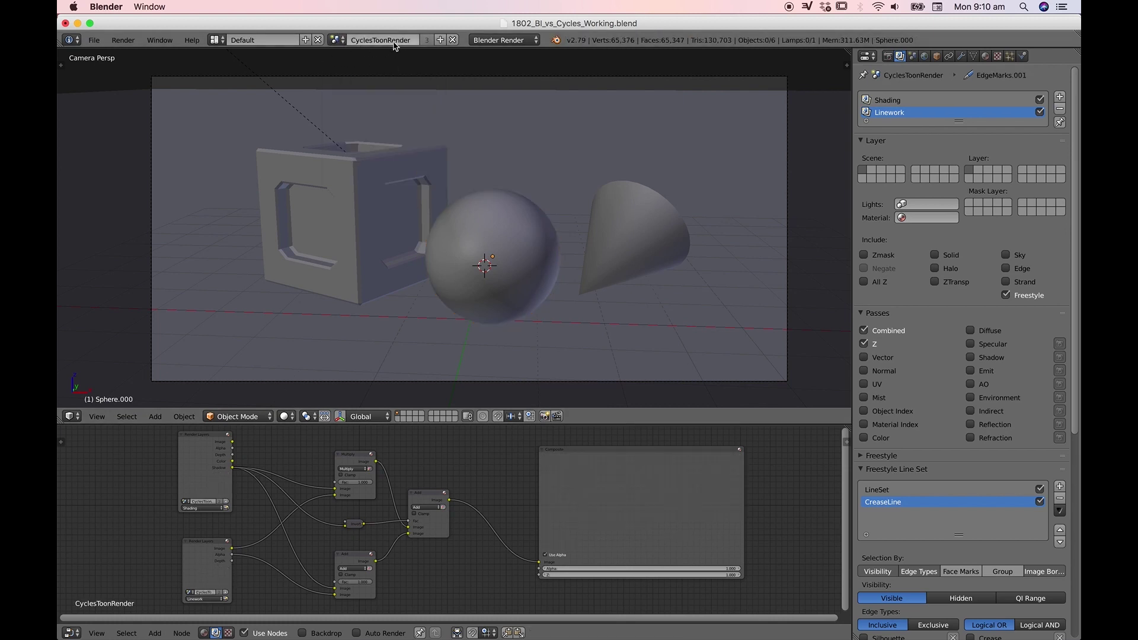
{"action": "left_click", "coordinate": [536, 41]}
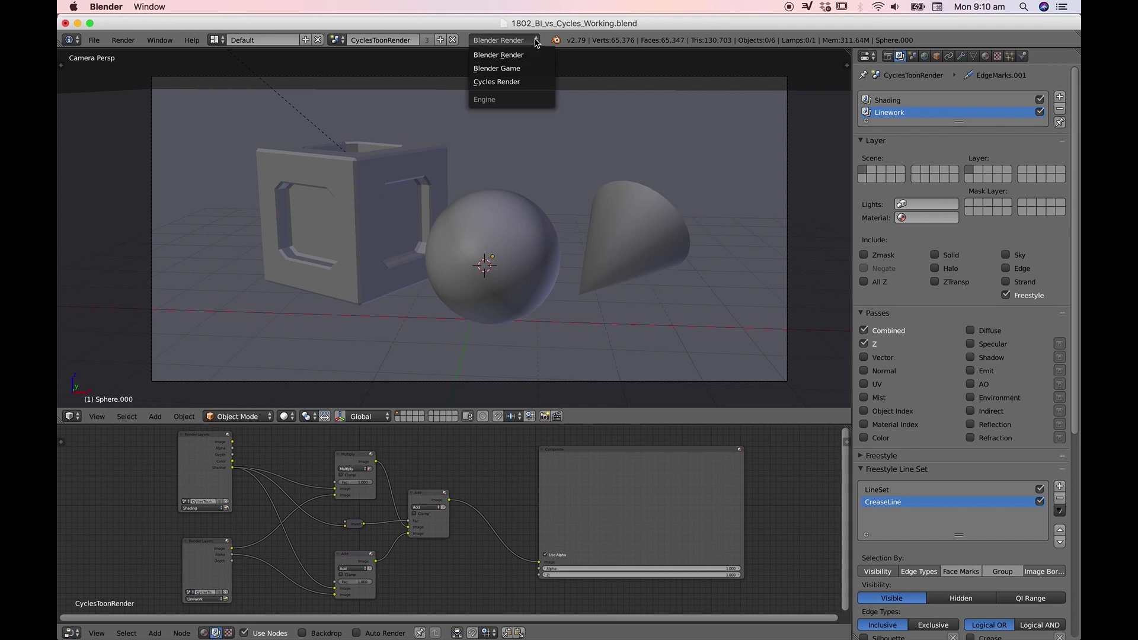
{"action": "left_click", "coordinate": [533, 83]}
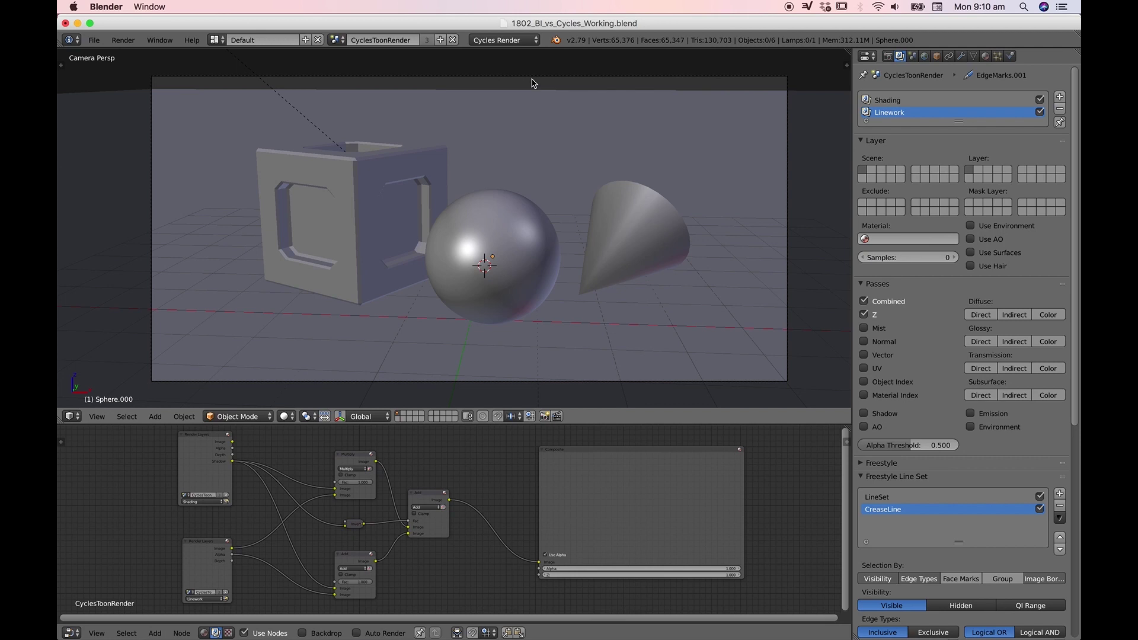
Check the Shading layer's Cycles options, then return to the BIToonRender scene
{"action": "left_click", "coordinate": [888, 101]}
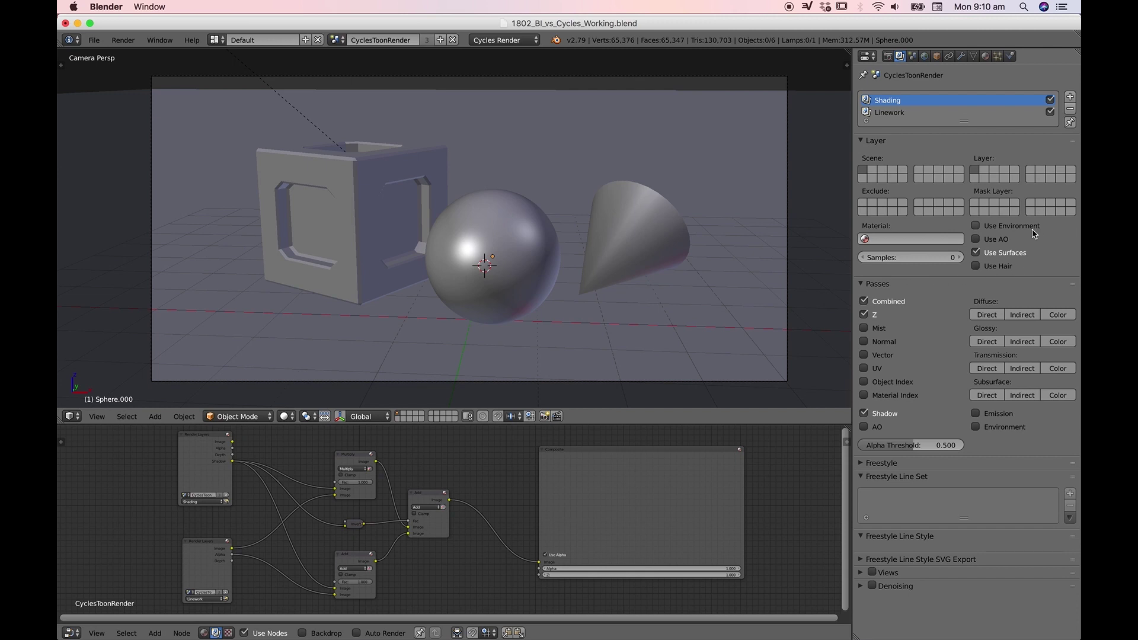
{"action": "left_click", "coordinate": [334, 46]}
{"action": "left_click", "coordinate": [341, 66]}
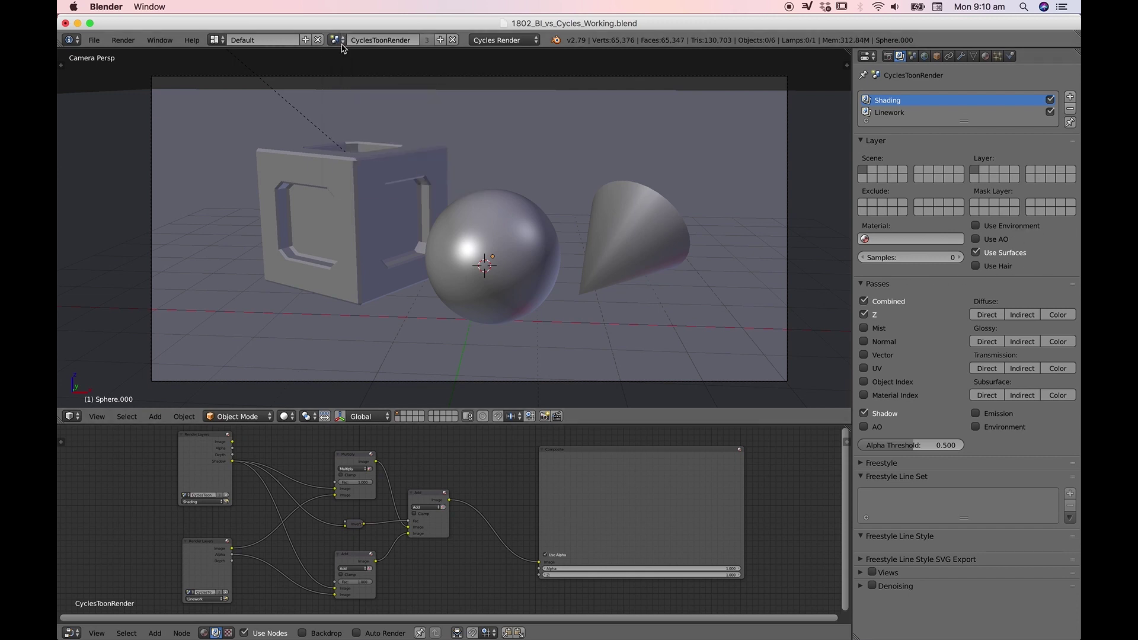
{"action": "left_click", "coordinate": [337, 43]}
{"action": "left_click", "coordinate": [356, 56]}
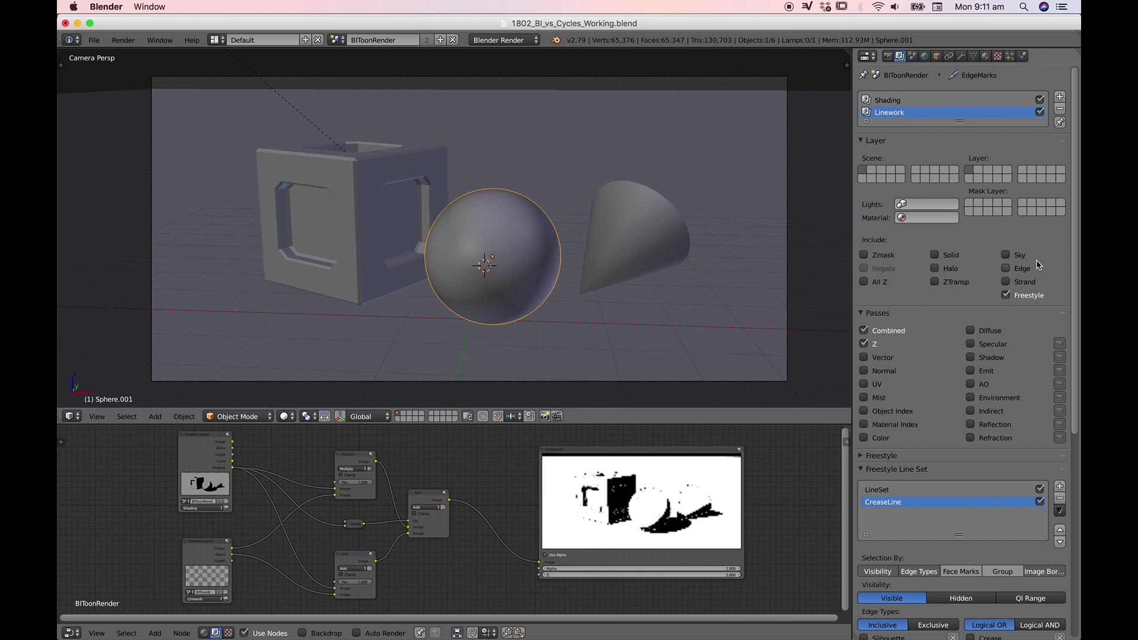
Compare the Shading layer across both scenes and toggle its Shadow pass exclusion
{"action": "left_click", "coordinate": [896, 101]}
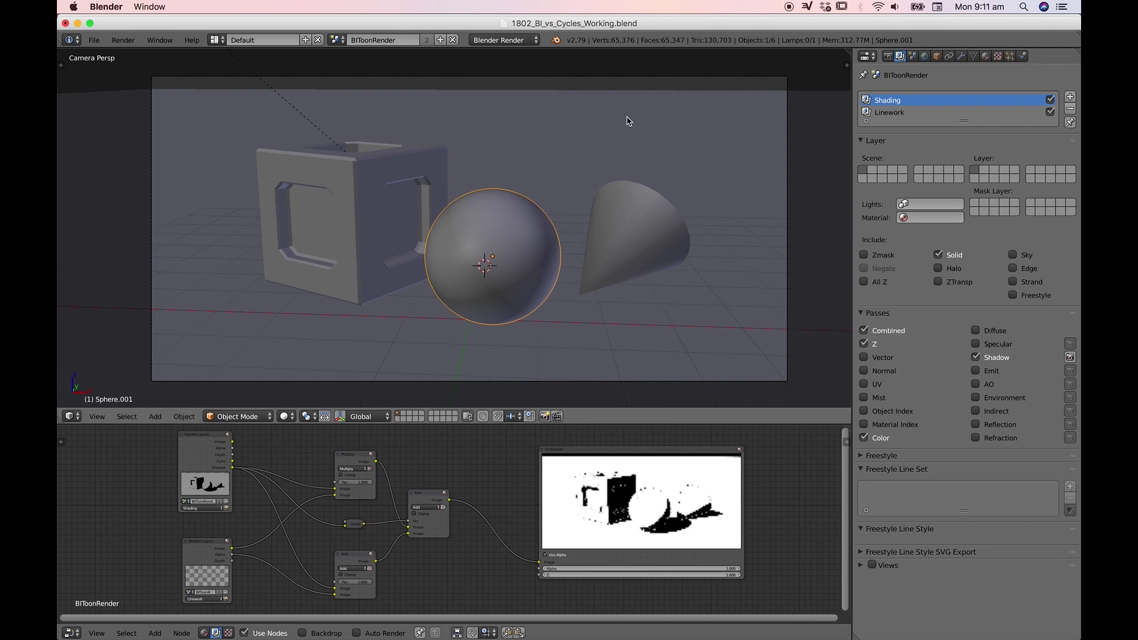
{"action": "left_click", "coordinate": [336, 39]}
{"action": "left_click", "coordinate": [379, 70]}
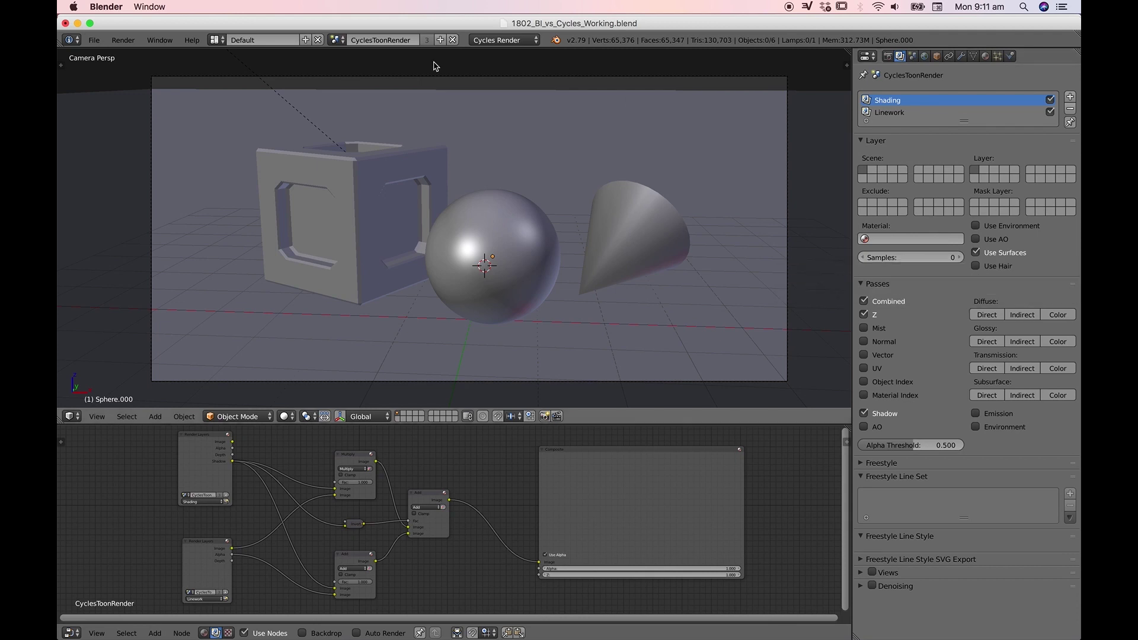
{"action": "left_click", "coordinate": [336, 40]}
{"action": "left_click", "coordinate": [386, 58]}
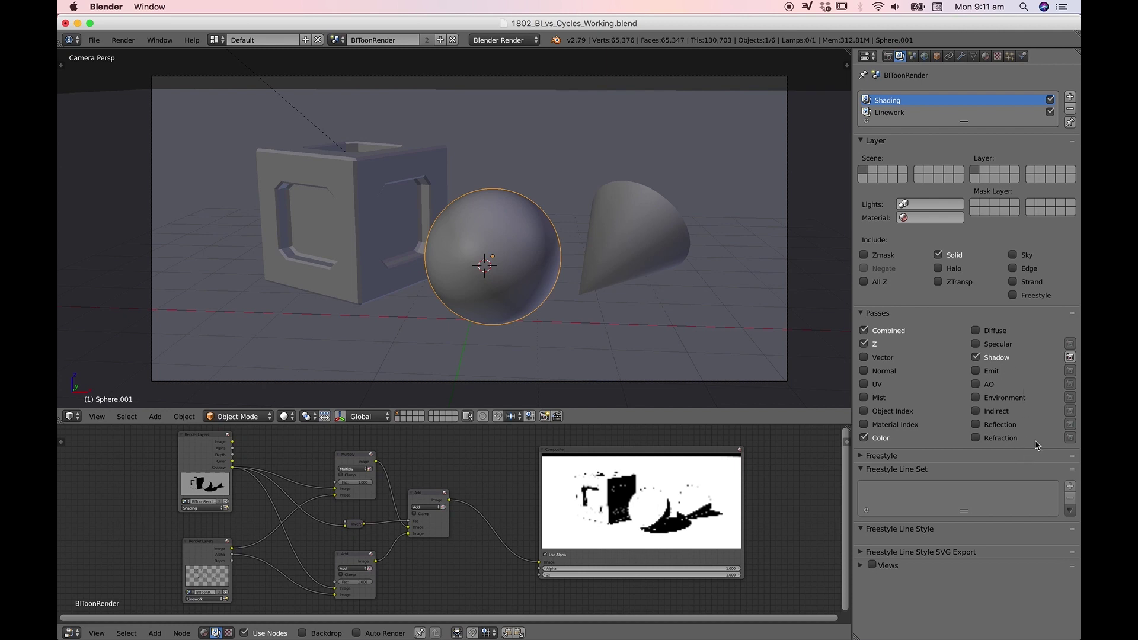
{"action": "left_click", "coordinate": [1069, 356]}
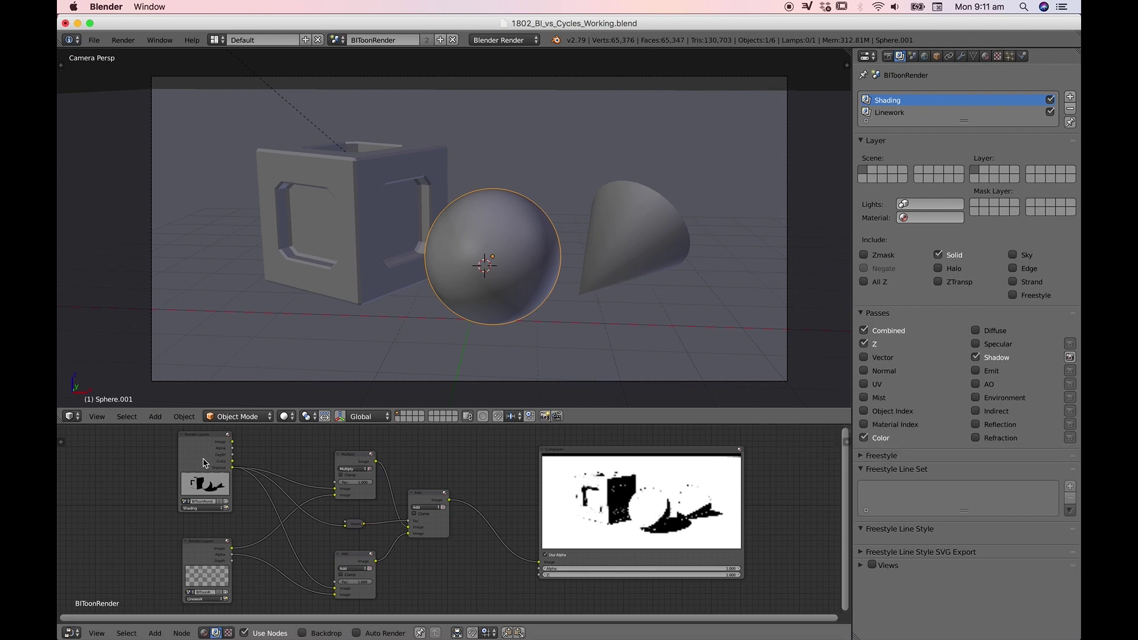
Switch to CyclesToonRender, toggle Diffuse Direct on and off, and view the Linework layer
{"action": "left_click", "coordinate": [337, 40]}
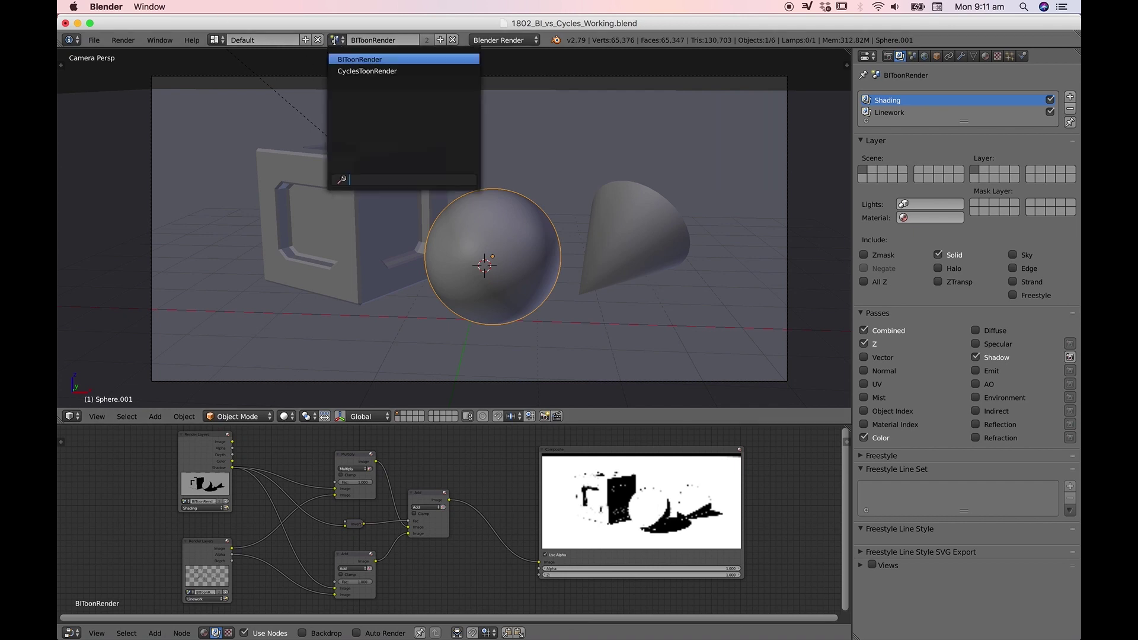
{"action": "left_click", "coordinate": [344, 71]}
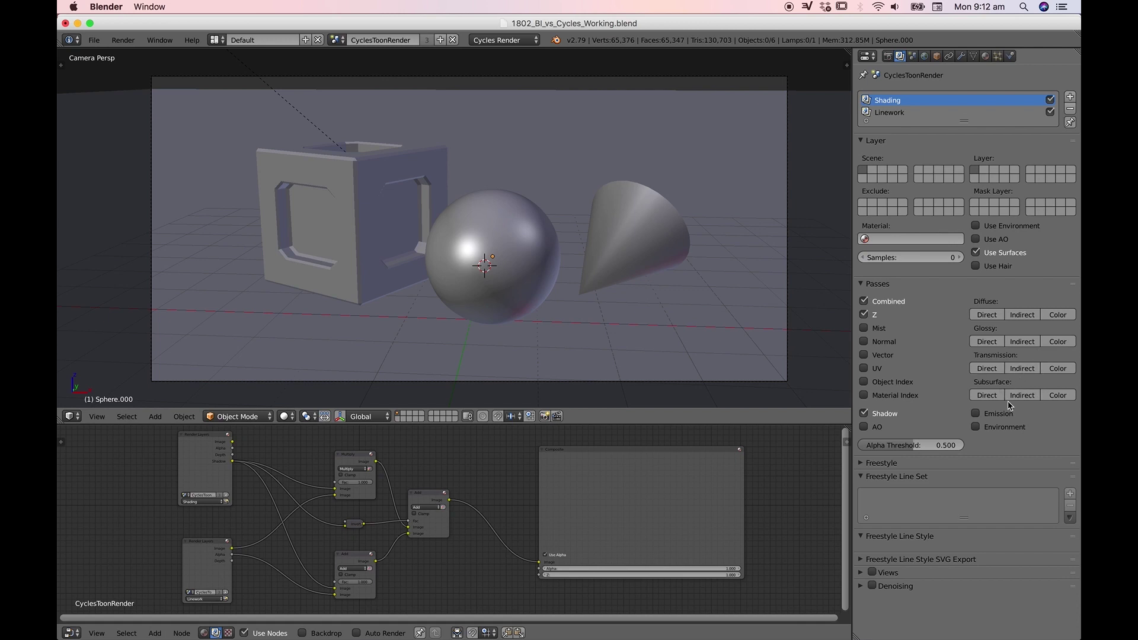
{"action": "left_click", "coordinate": [987, 317]}
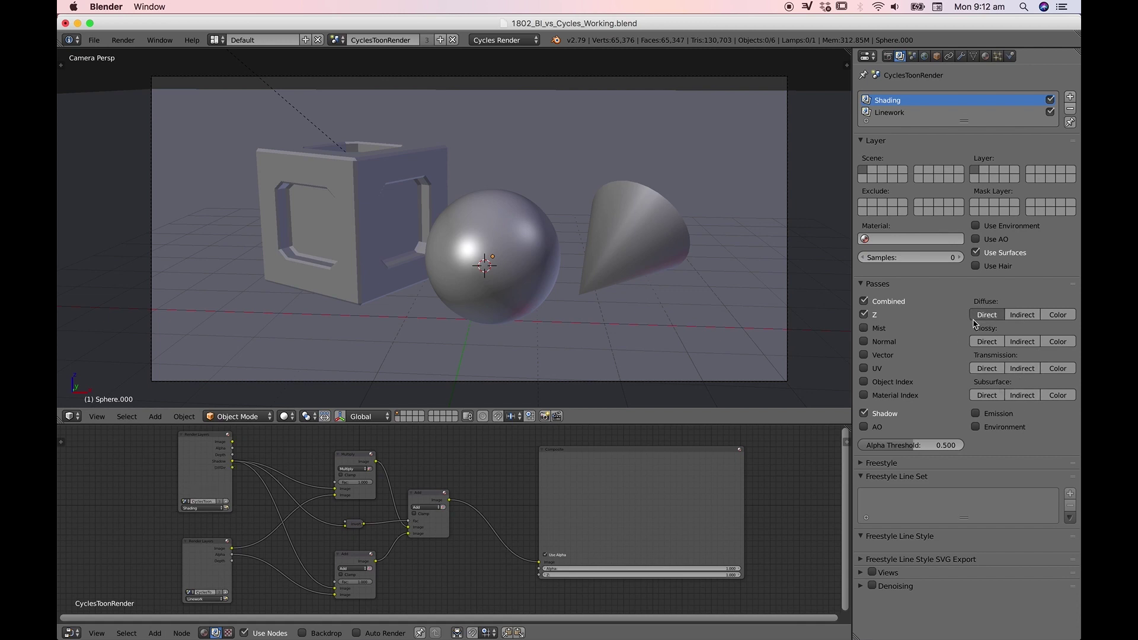
{"action": "left_click", "coordinate": [987, 318]}
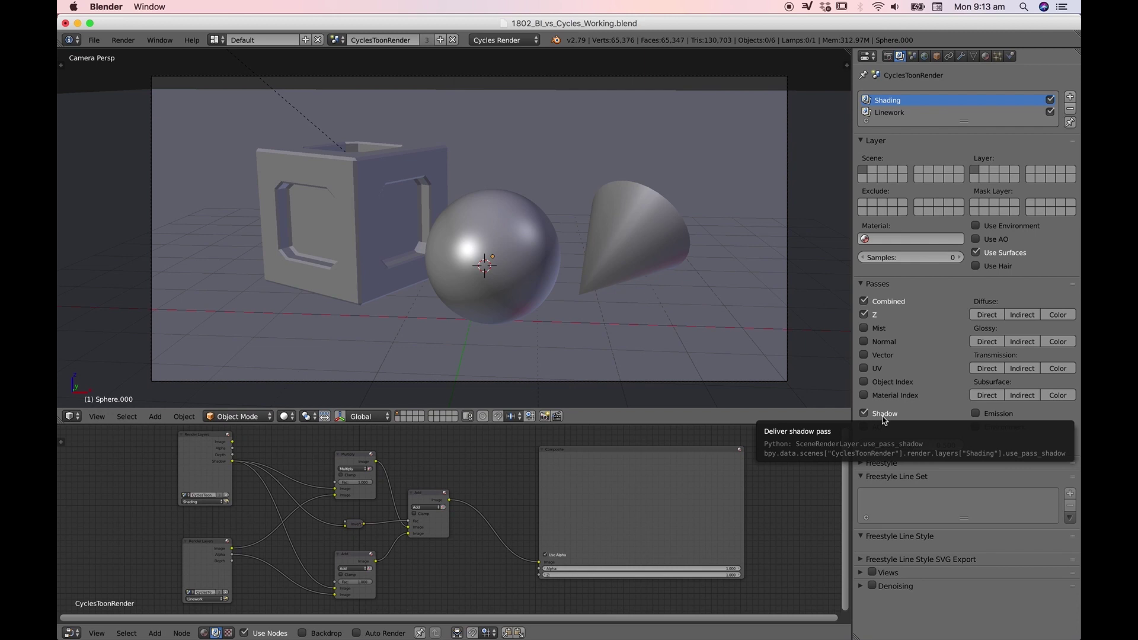
{"action": "left_click", "coordinate": [897, 113]}
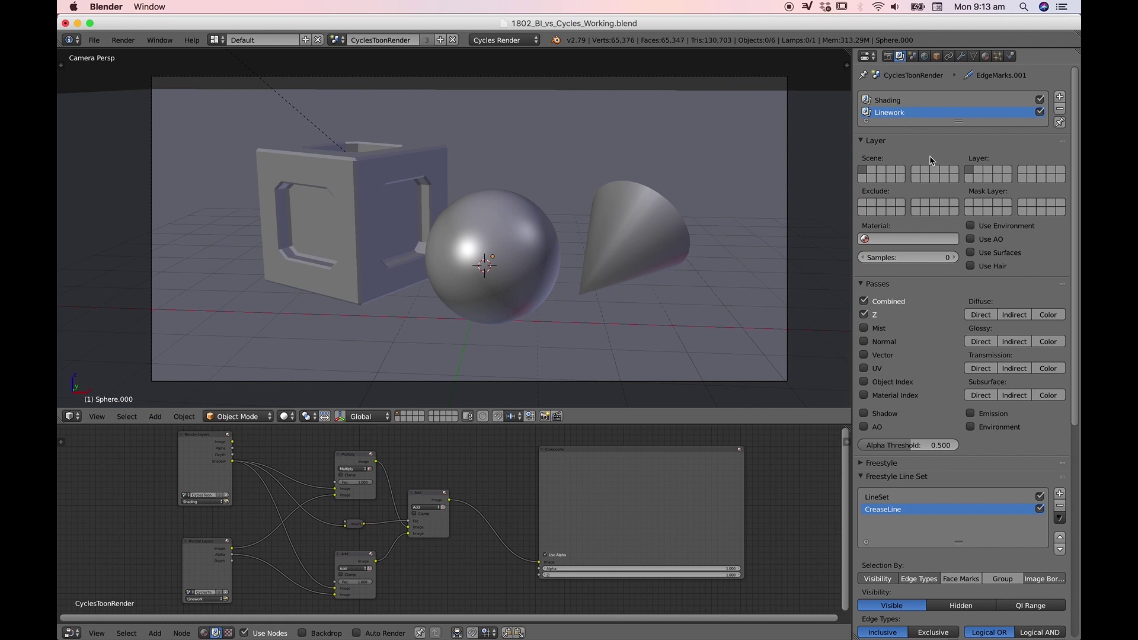
Enable Use Environment on the Linework layer and select the LineSet line set
{"action": "left_click", "coordinate": [970, 225]}
{"action": "scroll", "coordinate": [1008, 452], "scroll_direction": "down", "scroll_amount": 5}
{"action": "scroll", "coordinate": [1007, 452], "scroll_direction": "down", "scroll_amount": 2}
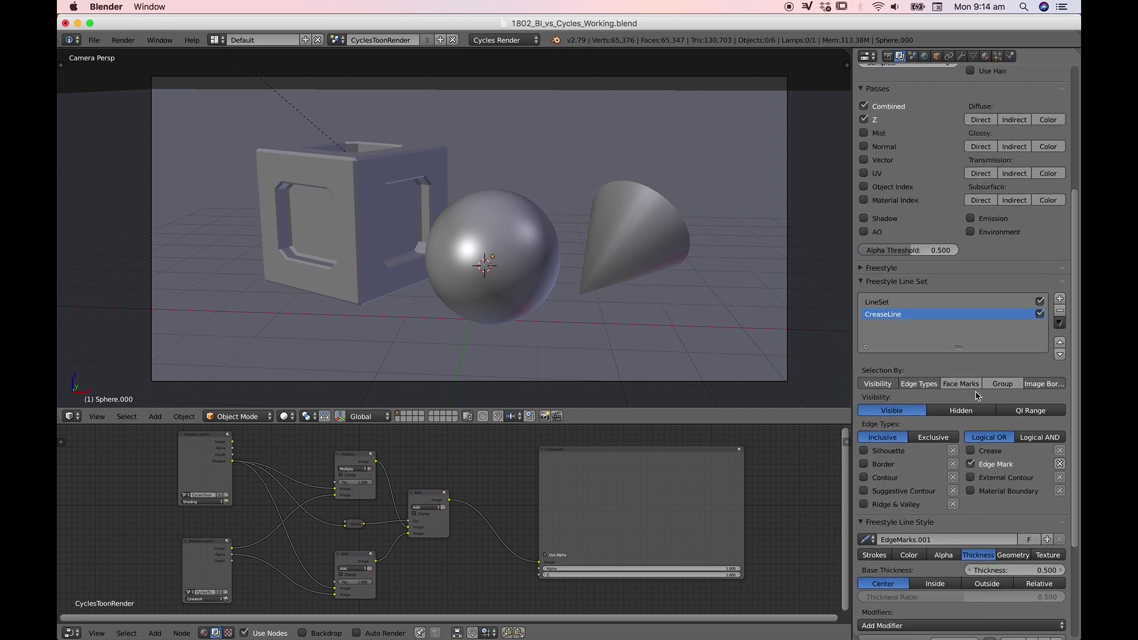
{"action": "left_click", "coordinate": [890, 303]}
Review the line set options, then show the scene's render settings (2500×1200 PNG, 128 samples)
{"action": "scroll", "coordinate": [1041, 482], "scroll_direction": "down", "scroll_amount": 2}
{"action": "scroll", "coordinate": [1035, 468], "scroll_direction": "down", "scroll_amount": 4}
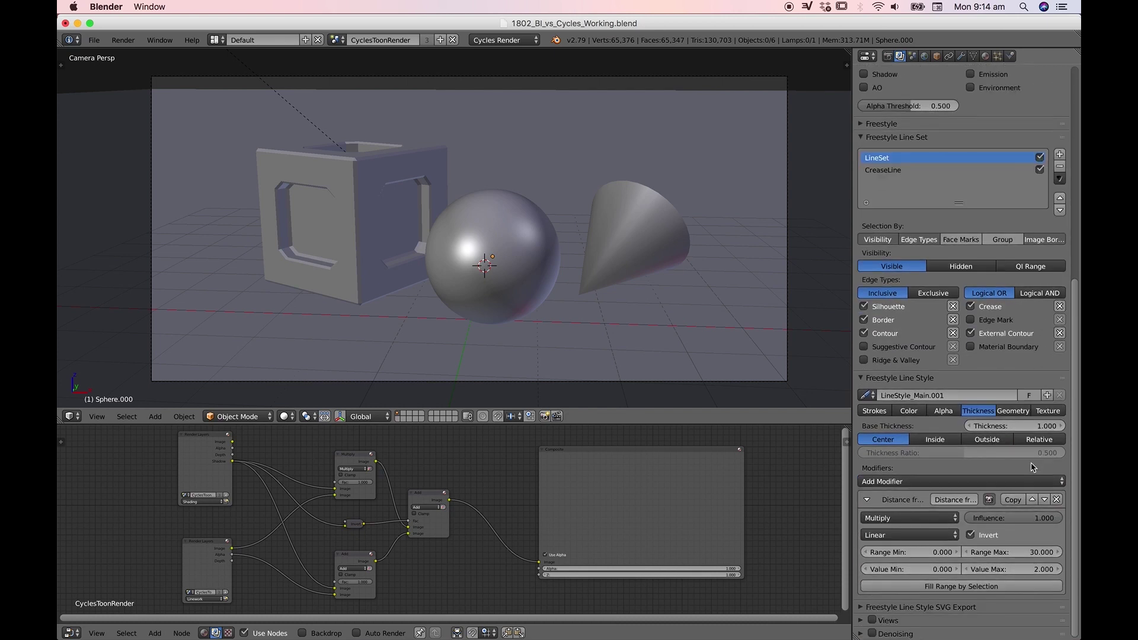
{"action": "scroll", "coordinate": [1031, 462], "scroll_direction": "up", "scroll_amount": 7}
{"action": "scroll", "coordinate": [984, 411], "scroll_direction": "down", "scroll_amount": 6}
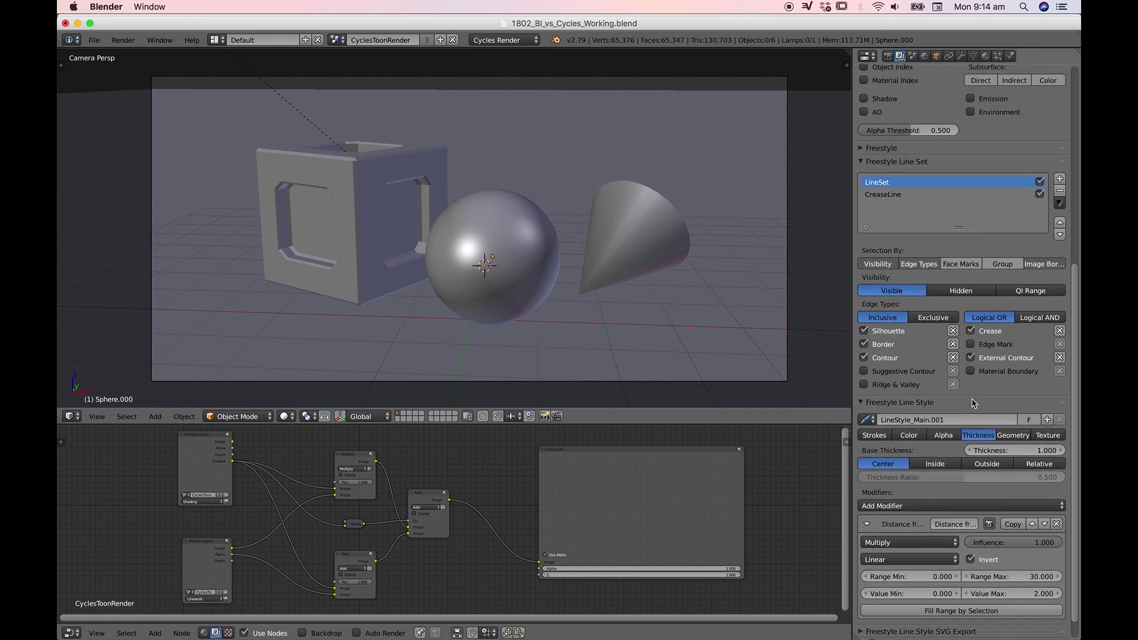
{"action": "scroll", "coordinate": [972, 408], "scroll_direction": "up", "scroll_amount": 9}
{"action": "scroll", "coordinate": [972, 408], "scroll_direction": "up", "scroll_amount": 4}
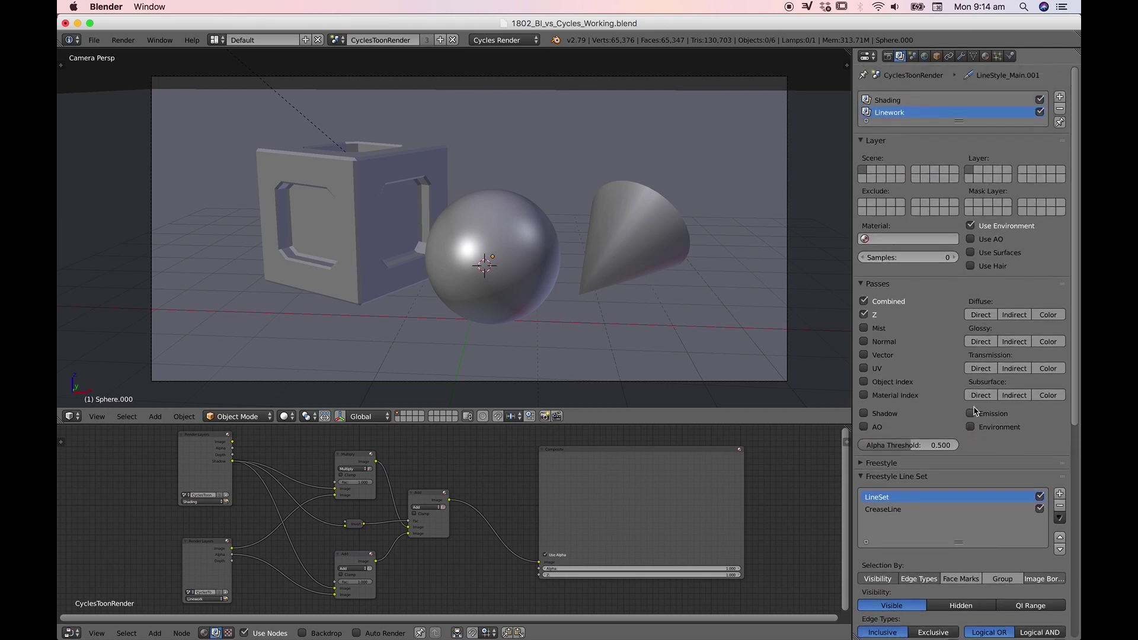
{"action": "left_click", "coordinate": [888, 57]}
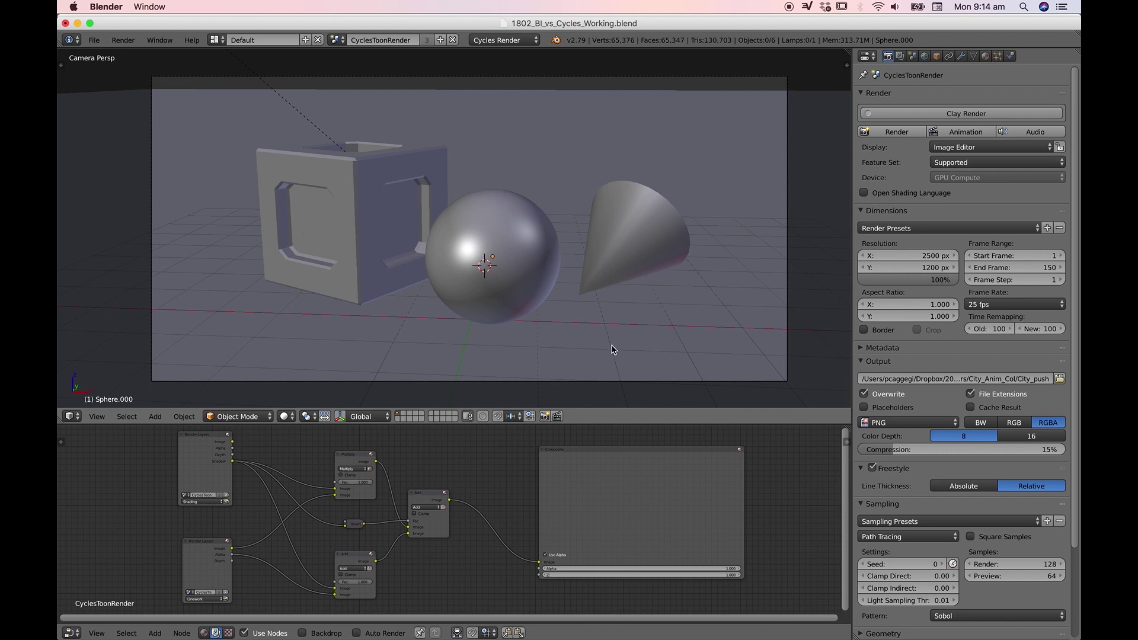
Flip to the render layer settings and back to the main Render settings
{"action": "left_click", "coordinate": [900, 56]}
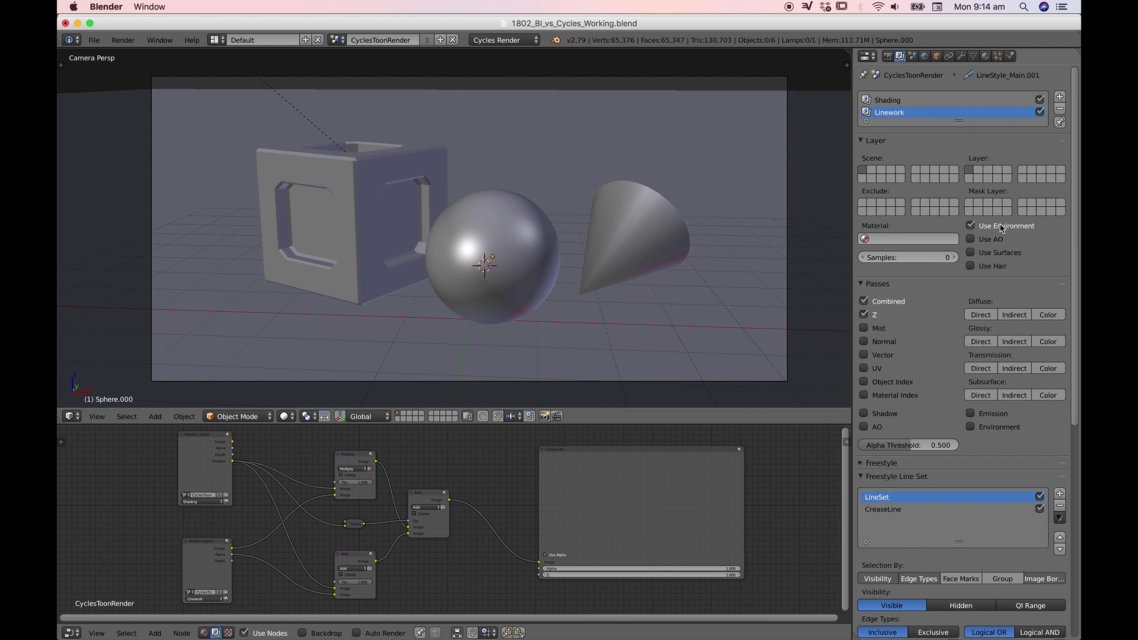
{"action": "left_click", "coordinate": [888, 57]}
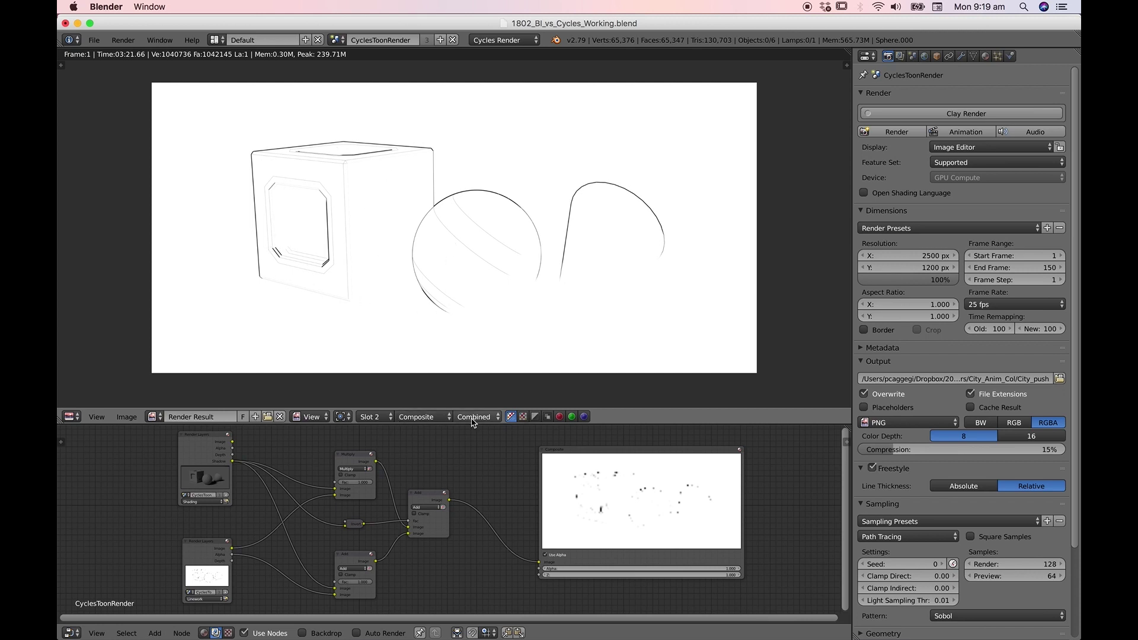
Move the Shading Render Layers node down and display the Shading layer in the render view
{"action": "scroll", "coordinate": [441, 477], "scroll_direction": "up", "scroll_amount": 1}
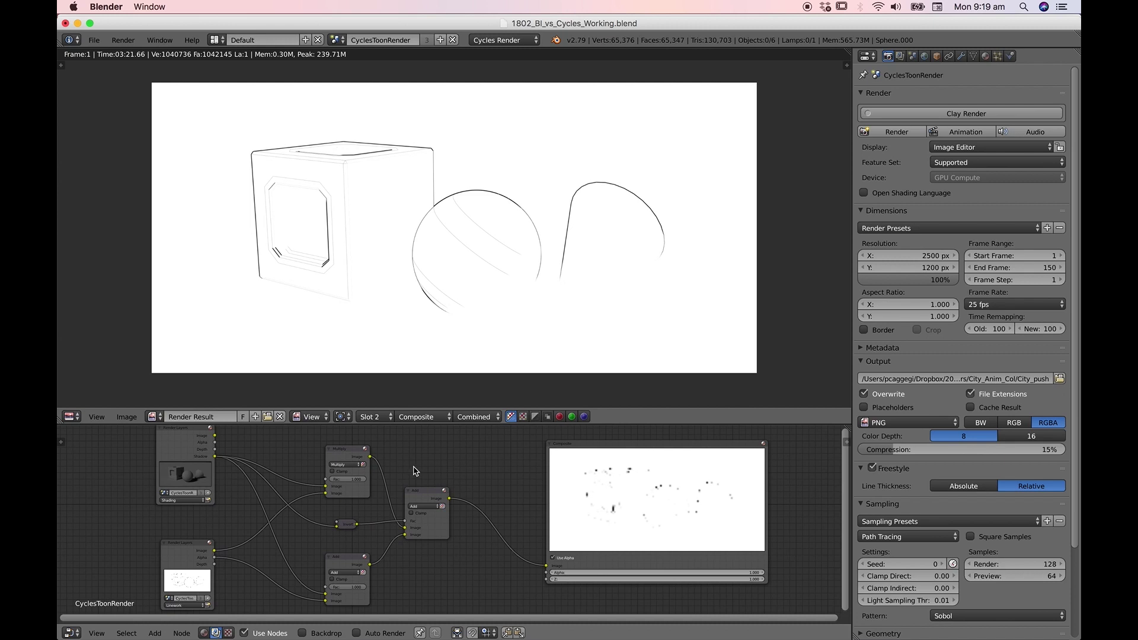
{"action": "middle_click_drag", "start_coordinate": [418, 472], "coordinate": [448, 471]}
{"action": "left_click_drag", "start_coordinate": [208, 447], "coordinate": [209, 460]}
{"action": "left_click", "coordinate": [415, 417]}
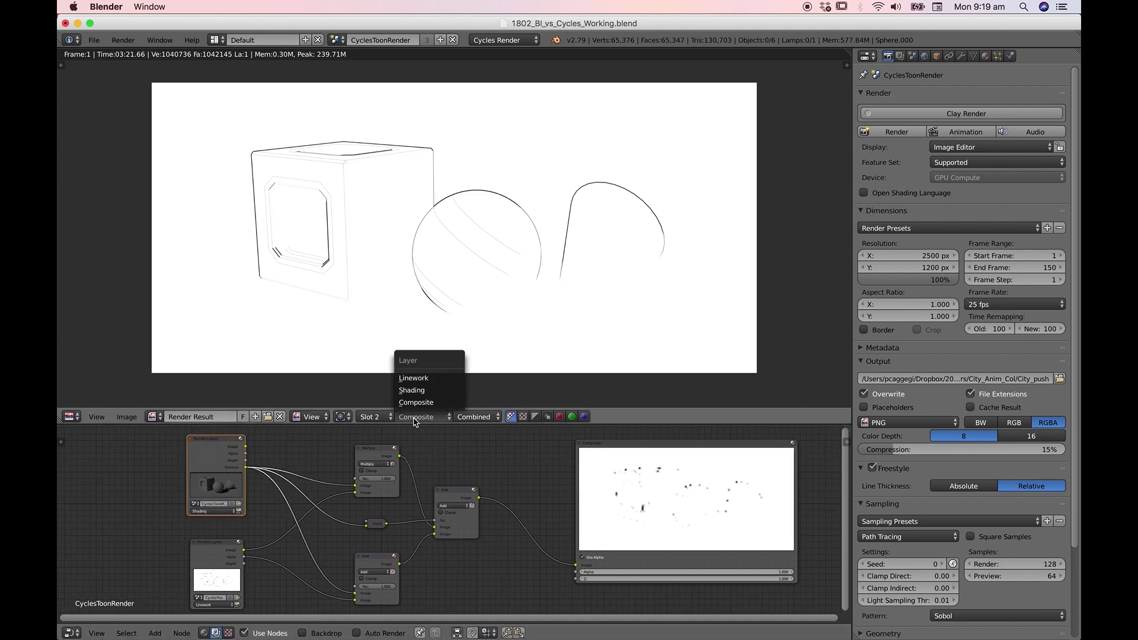
{"action": "left_click", "coordinate": [418, 390]}
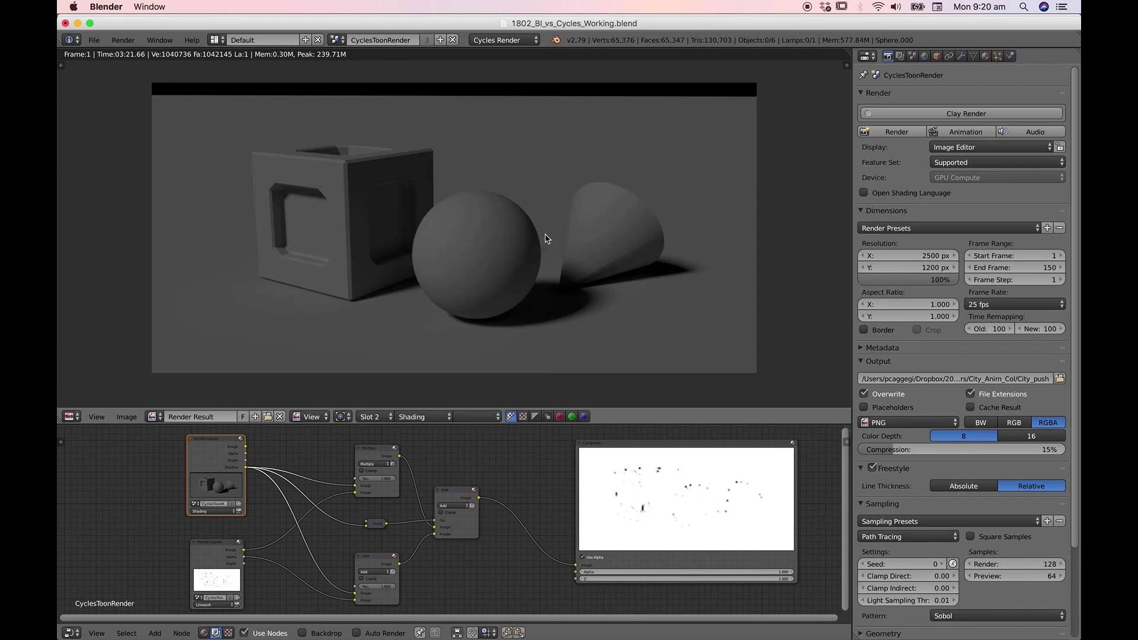
{"action": "scroll", "coordinate": [291, 198], "scroll_direction": "up", "scroll_amount": 1}
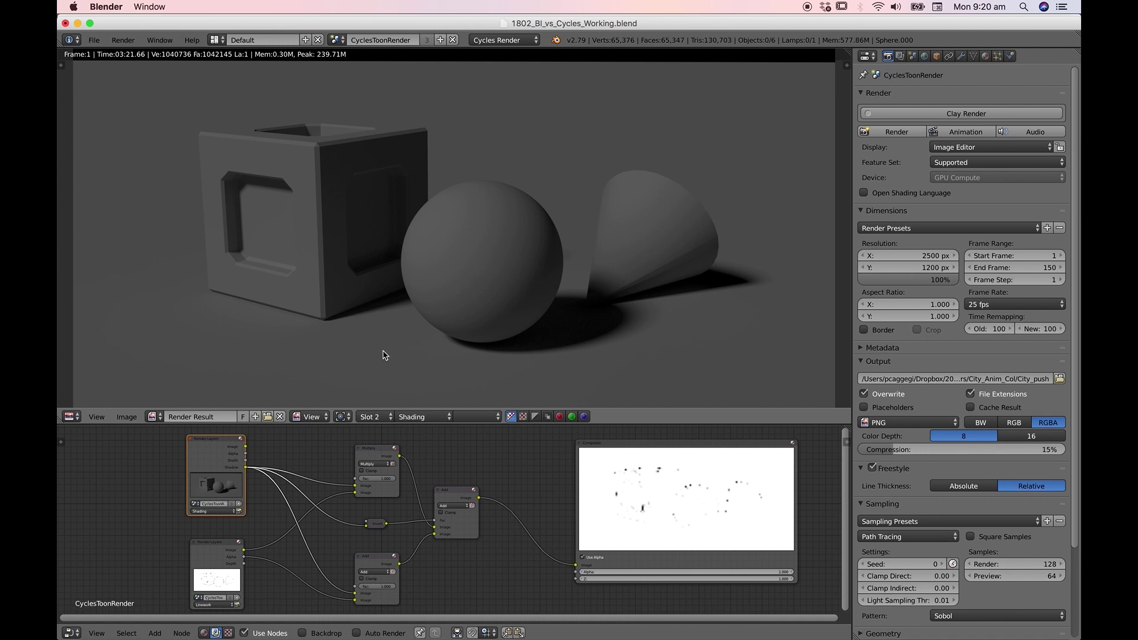
{"action": "left_click", "coordinate": [427, 416]}
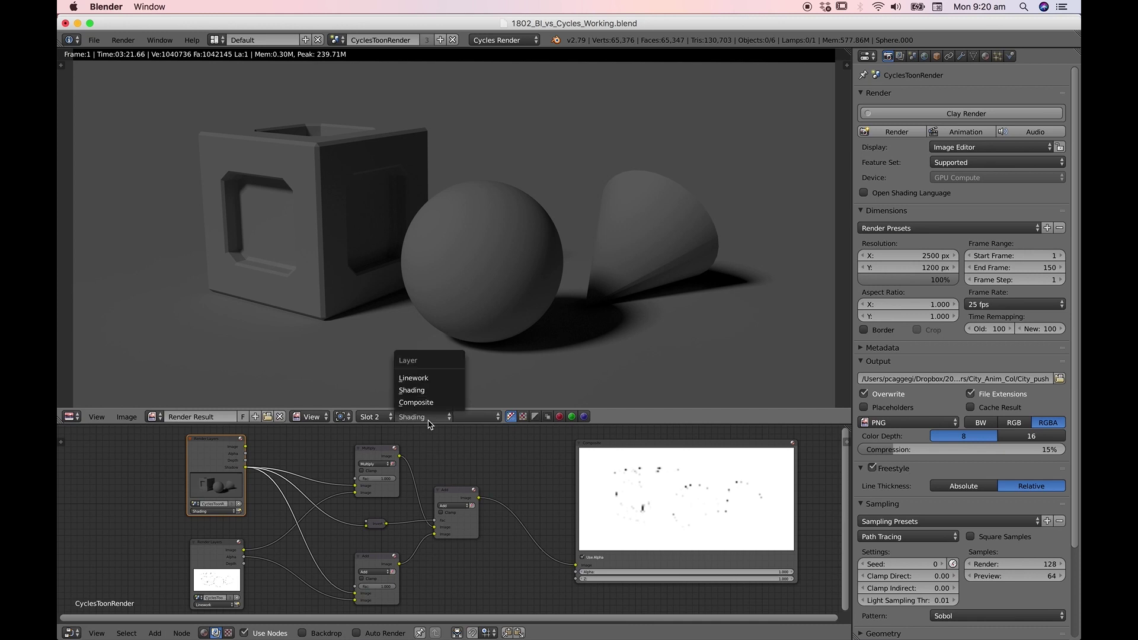
Display the Linework layer render and view the Linework render layer's settings
{"action": "left_click", "coordinate": [426, 378]}
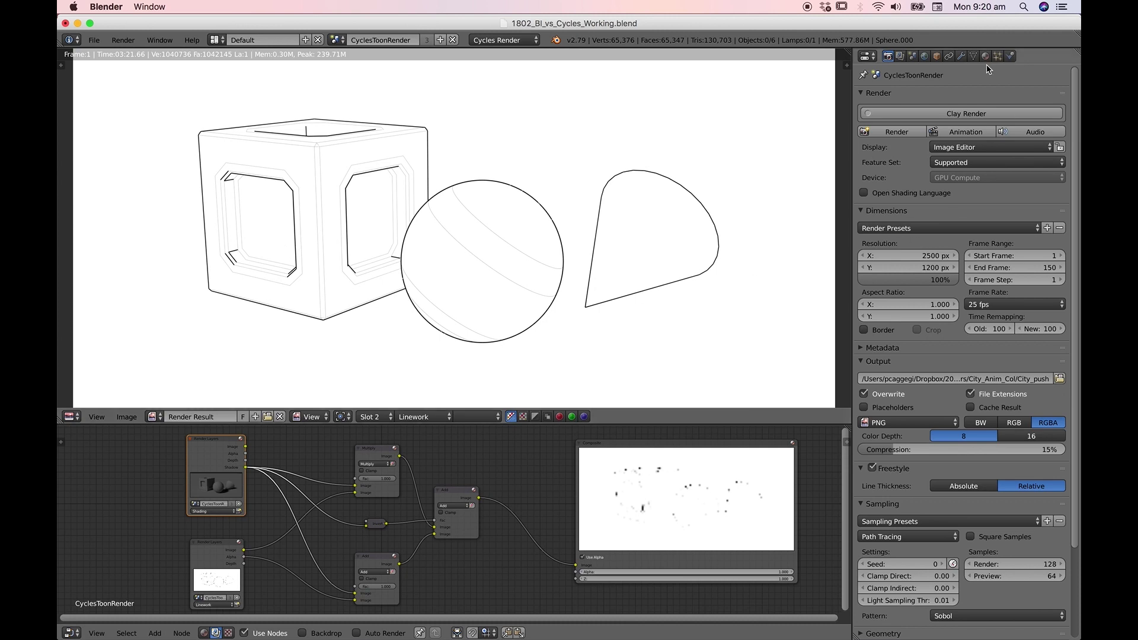
{"action": "left_click", "coordinate": [900, 56]}
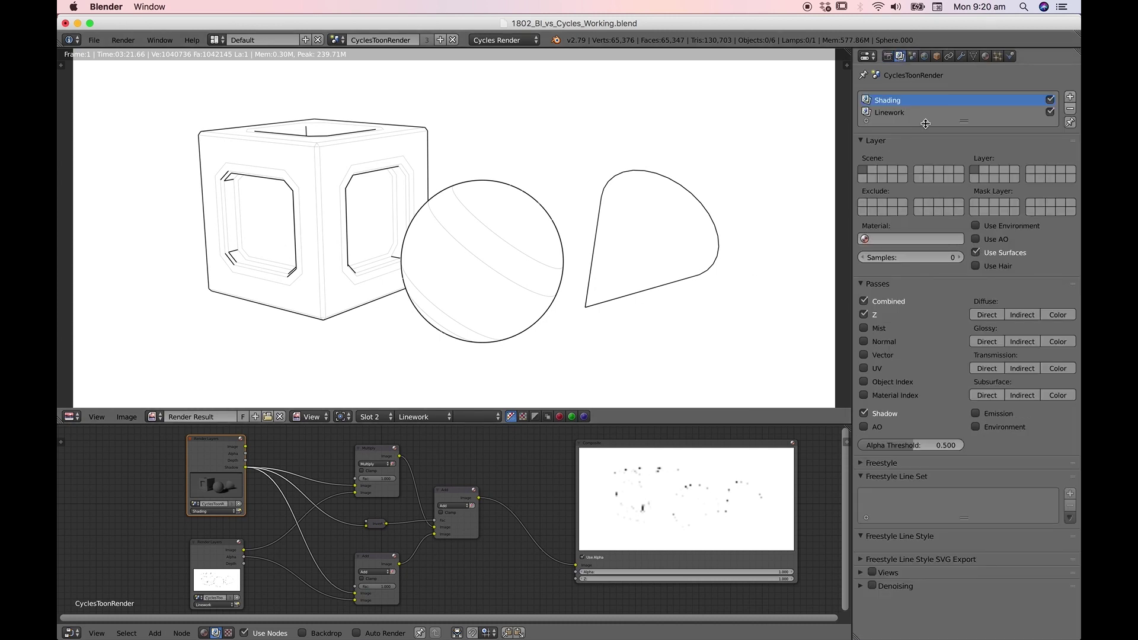
{"action": "left_click", "coordinate": [893, 113]}
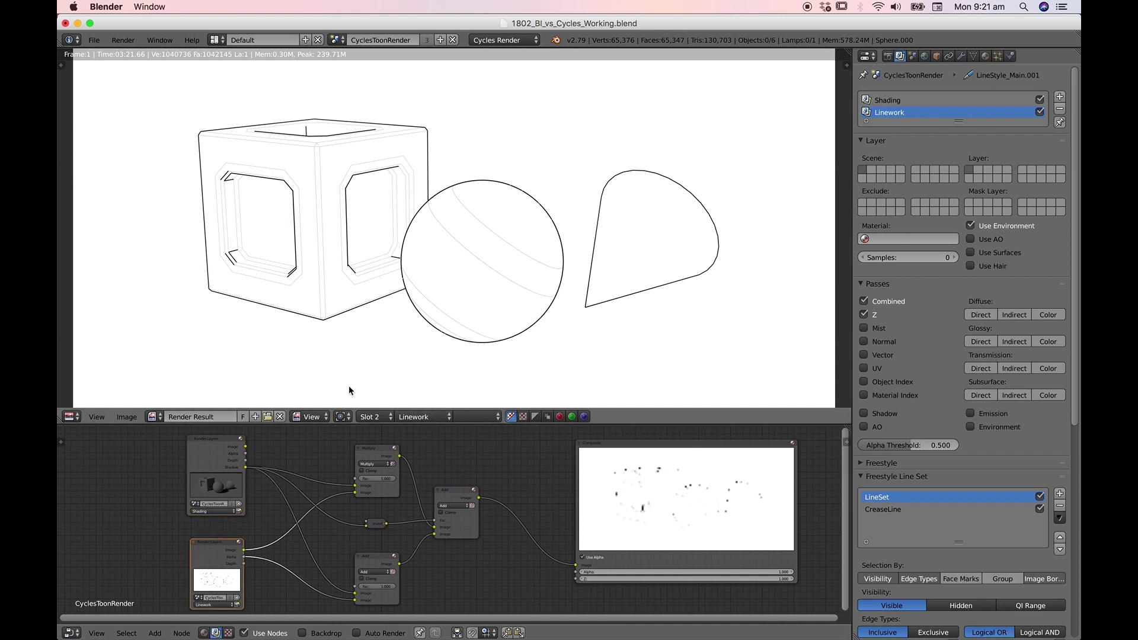
Toggle the render's alpha channel view on and off, then shift the node view right
{"action": "left_click", "coordinate": [536, 416]}
{"action": "scroll", "coordinate": [515, 314], "scroll_direction": "down", "scroll_amount": 2}
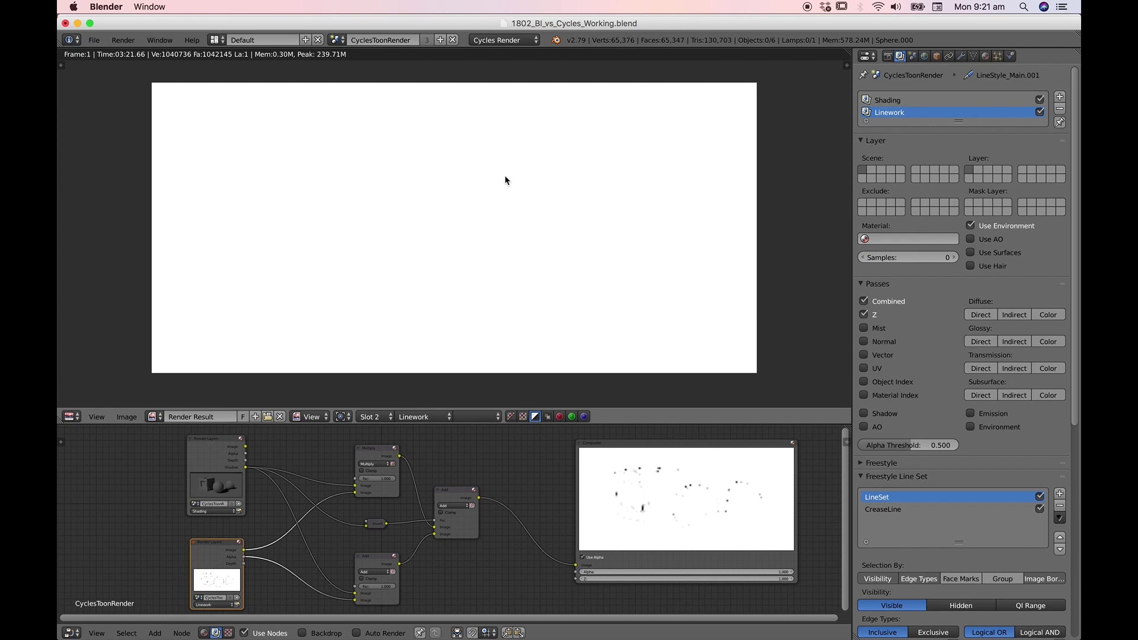
{"action": "left_click", "coordinate": [510, 417]}
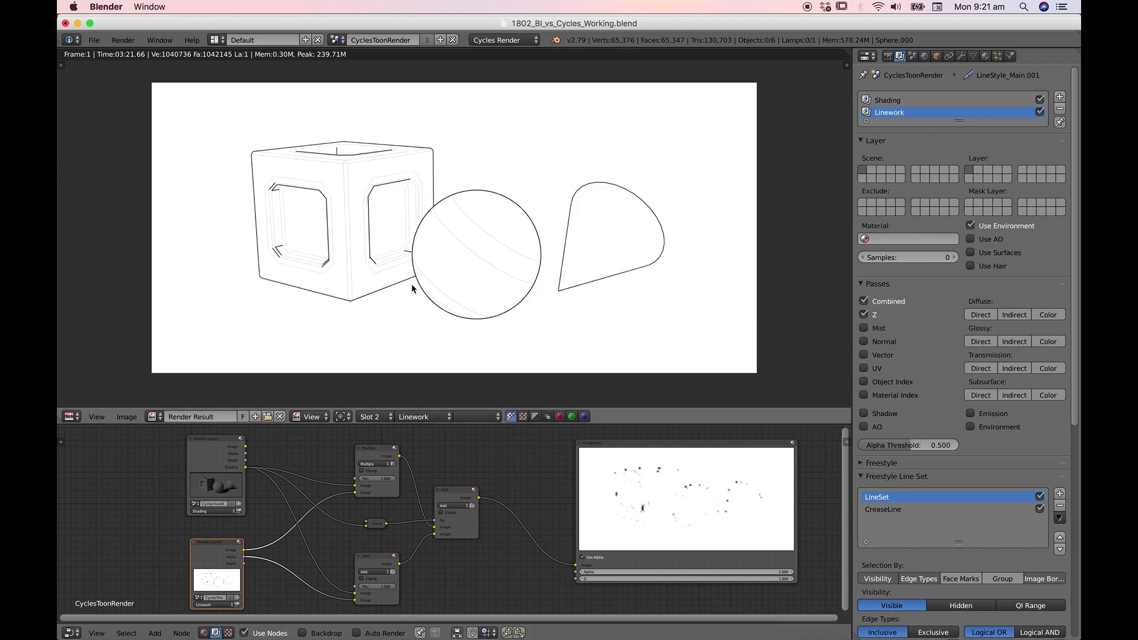
{"action": "scroll", "coordinate": [408, 286], "scroll_direction": "up", "scroll_amount": 1}
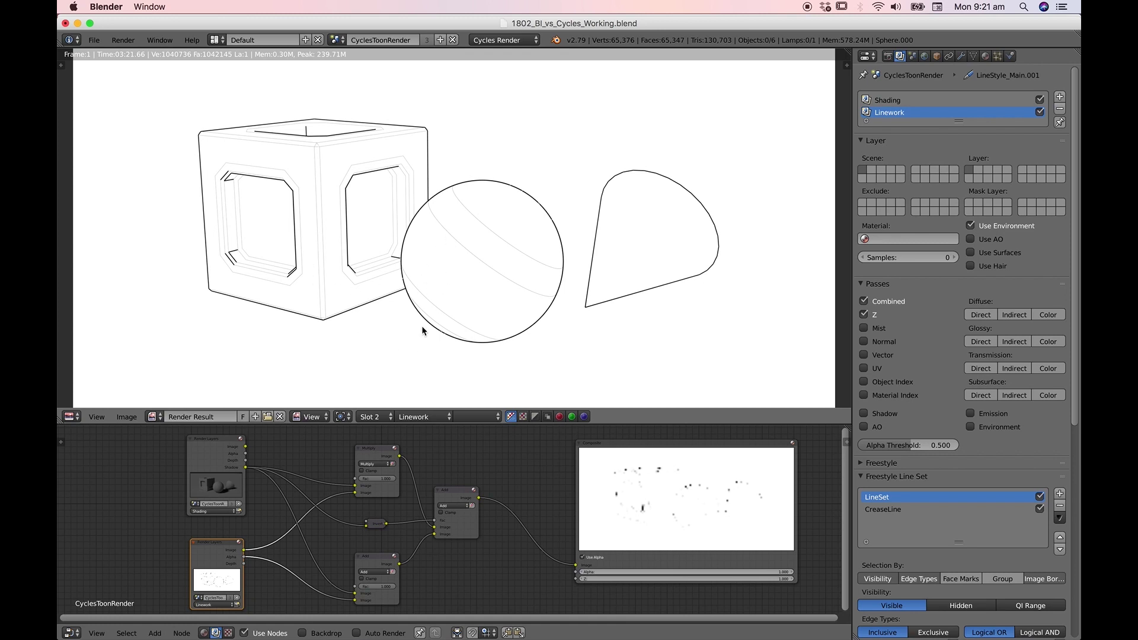
{"action": "middle_click_drag", "start_coordinate": [335, 546], "coordinate": [352, 542]}
Show the Composite result, enlarge the node editor, and toggle the Multiply node's second-input alpha
{"action": "left_click", "coordinate": [426, 417]}
{"action": "left_click", "coordinate": [429, 373]}
{"action": "left_click_drag", "start_coordinate": [467, 429], "coordinate": [466, 383]}
{"action": "scroll", "coordinate": [466, 383], "scroll_direction": "up", "scroll_amount": 4}
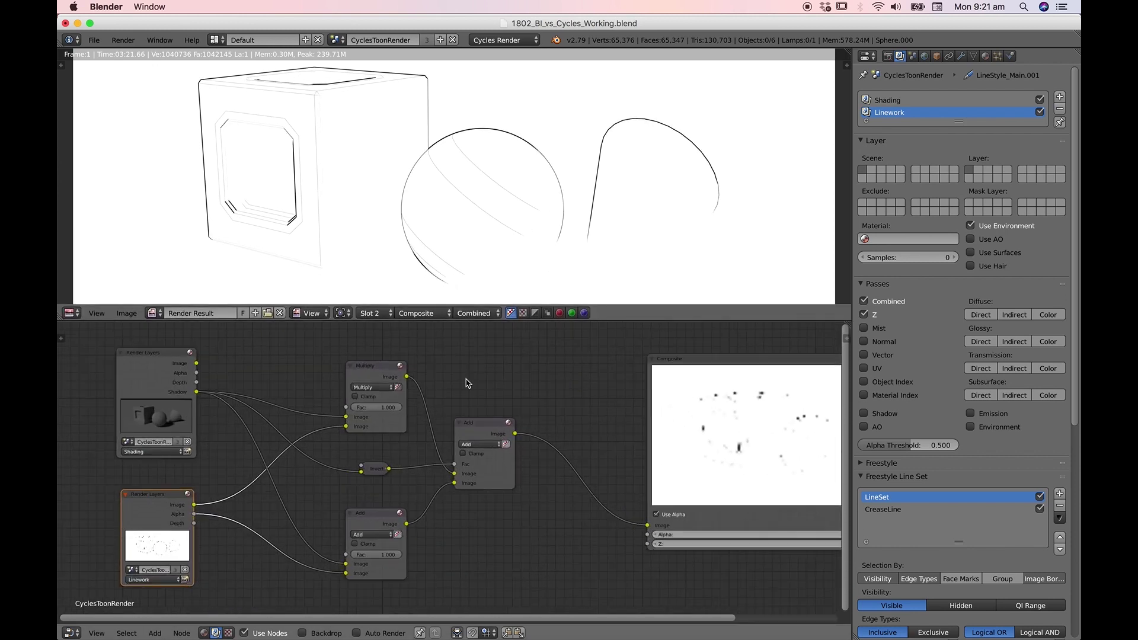
{"action": "middle_click_drag", "start_coordinate": [466, 383], "coordinate": [514, 383]}
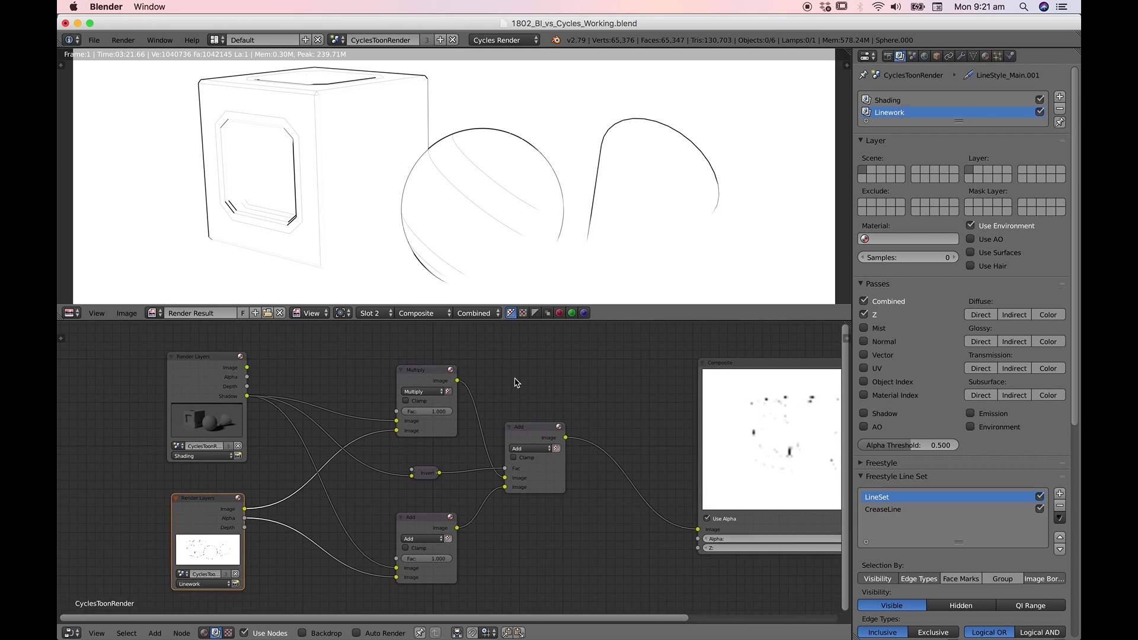
{"action": "left_click", "coordinate": [450, 394]}
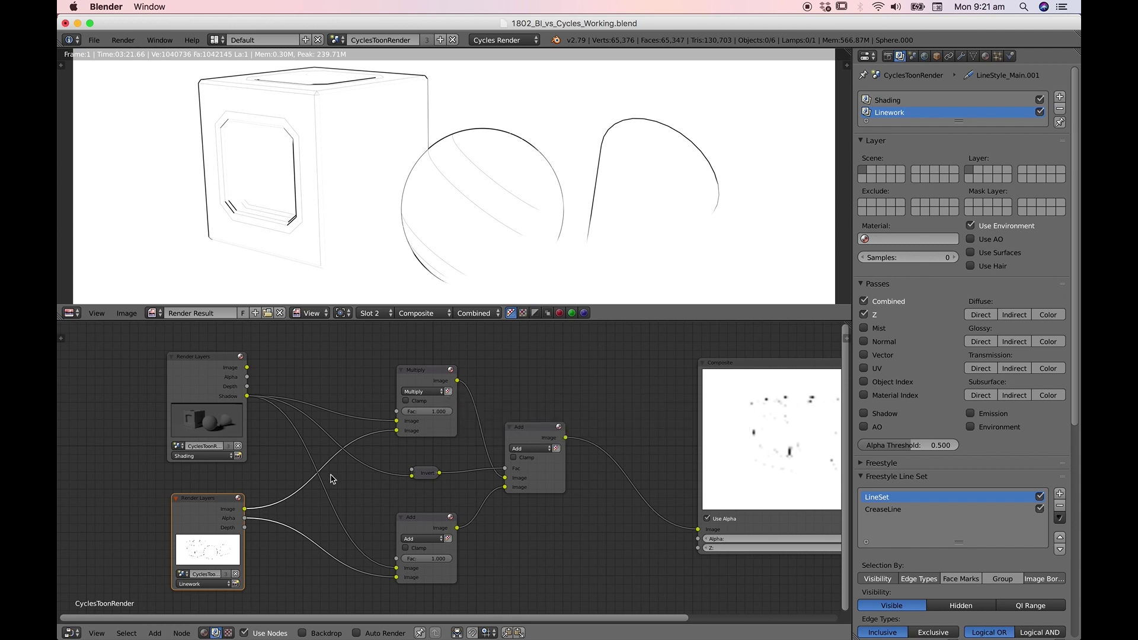
Rearrange the Add and Composite nodes and link the Linework Image into the lower Add node
{"action": "left_click_drag", "start_coordinate": [418, 532], "coordinate": [698, 531]}
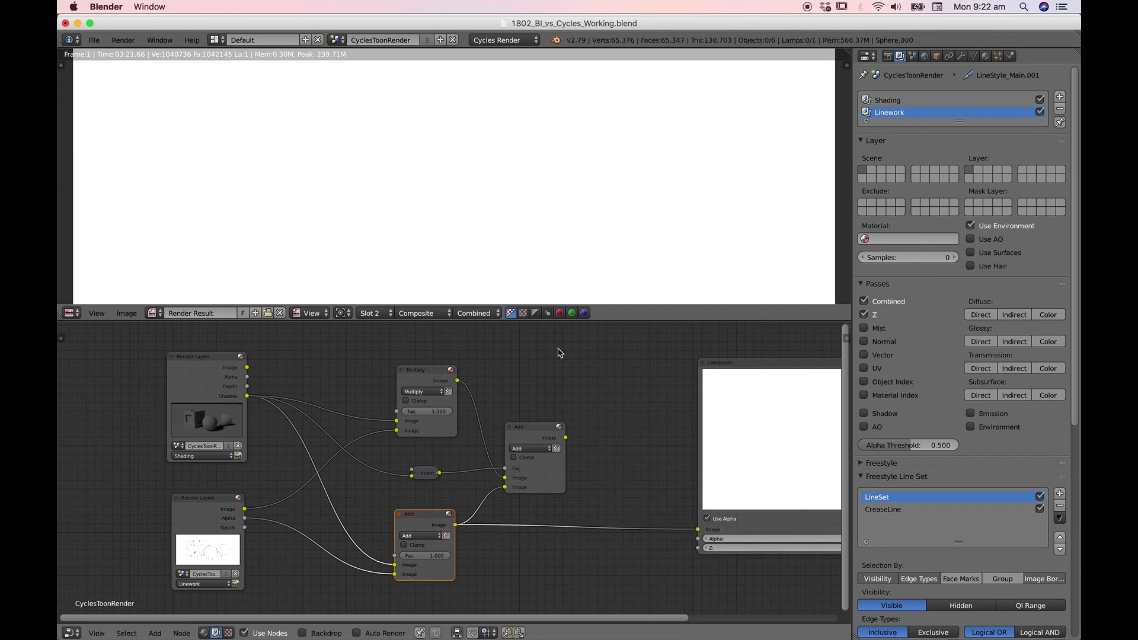
{"action": "left_click_drag", "start_coordinate": [562, 322], "coordinate": [518, 314]}
{"action": "scroll", "coordinate": [458, 489], "scroll_direction": "up", "scroll_amount": 1}
{"action": "middle_click_drag", "start_coordinate": [458, 489], "coordinate": [495, 429]}
{"action": "left_click_drag", "start_coordinate": [829, 422], "coordinate": [727, 459]}
{"action": "middle_click_drag", "start_coordinate": [368, 468], "coordinate": [406, 472]}
{"action": "left_click_drag", "start_coordinate": [472, 484], "coordinate": [463, 478]}
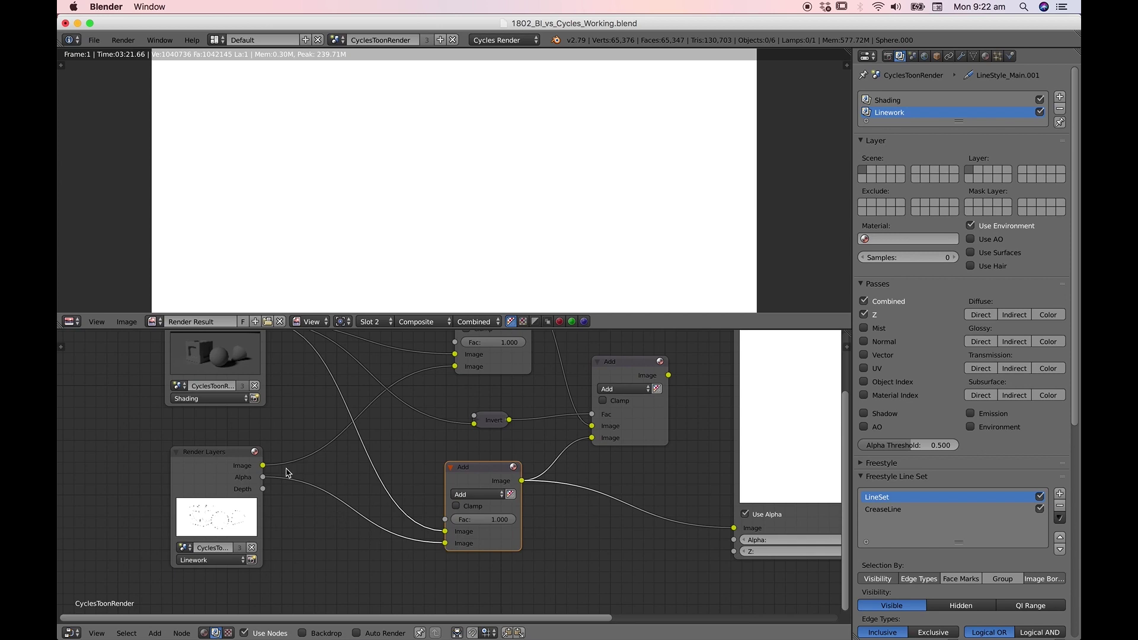
{"action": "mouse_move", "coordinate": [263, 469]}
{"action": "left_mouse_down"}
{"action": "mouse_move", "coordinate": [398, 536]}
{"action": "mouse_move", "coordinate": [446, 544]}
{"action": "left_mouse_up"}
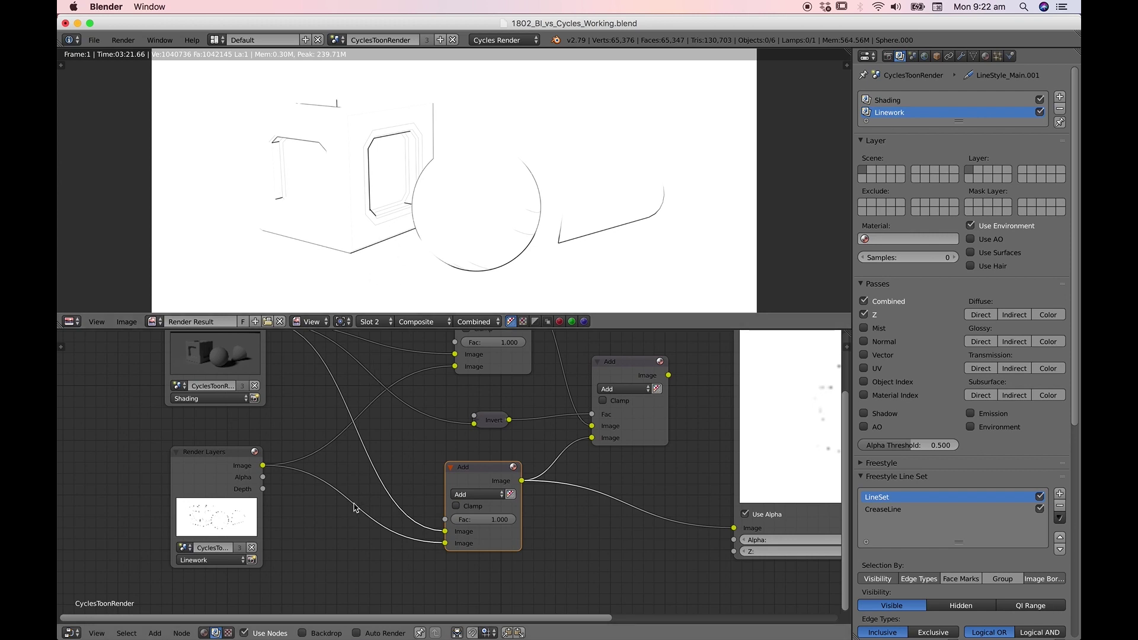
Insert an Invert colour node on the Linework Image link feeding the lower Add node
{"action": "left_click", "coordinate": [234, 483]}
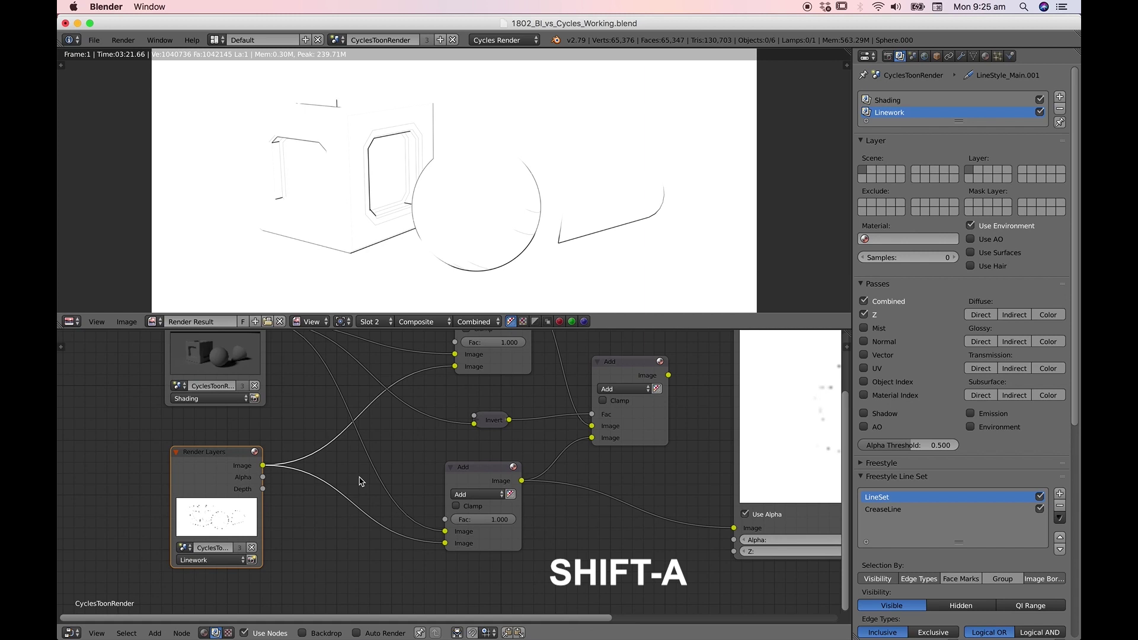
{"action": "key", "text": "shift+a"}
{"action": "mouse_move", "coordinate": [359, 478]}
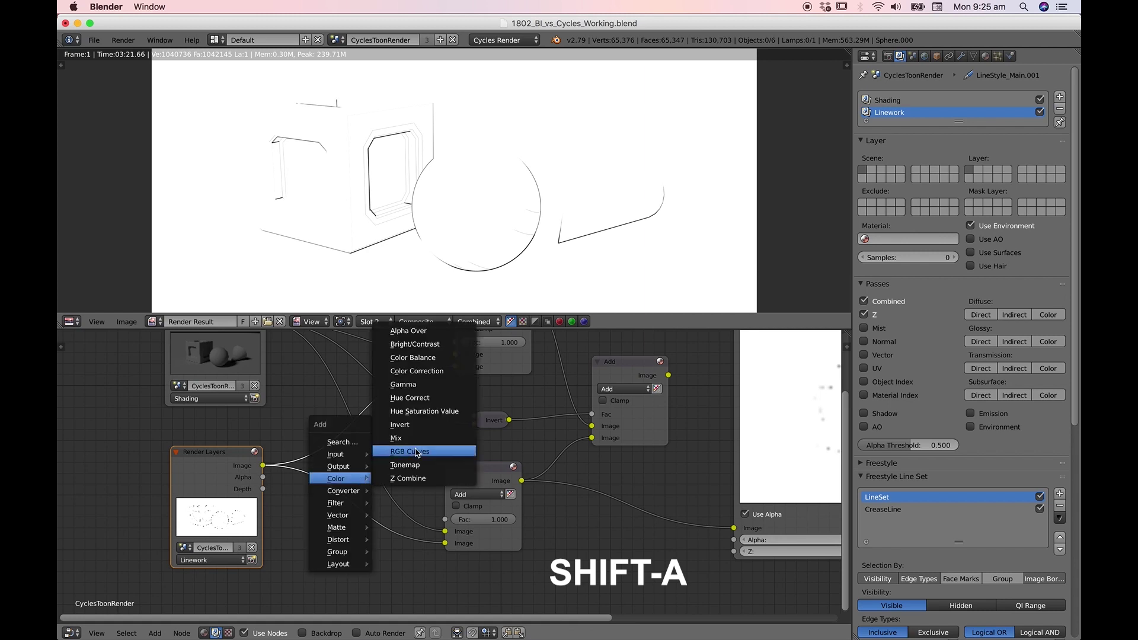
{"action": "left_click", "coordinate": [419, 425]}
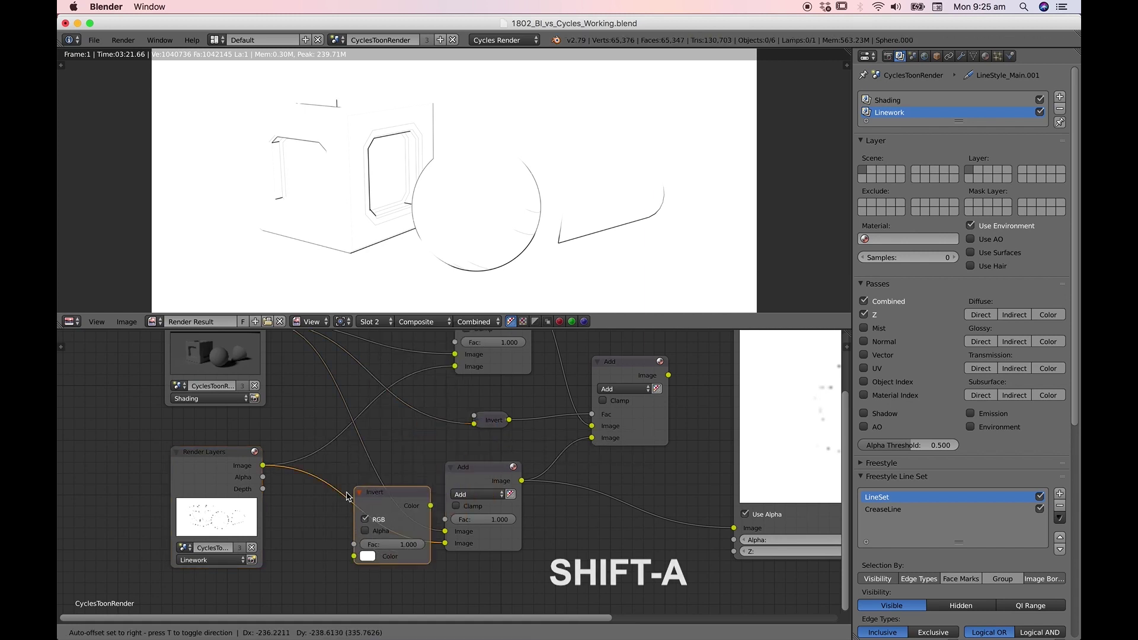
{"action": "left_click", "coordinate": [355, 510]}
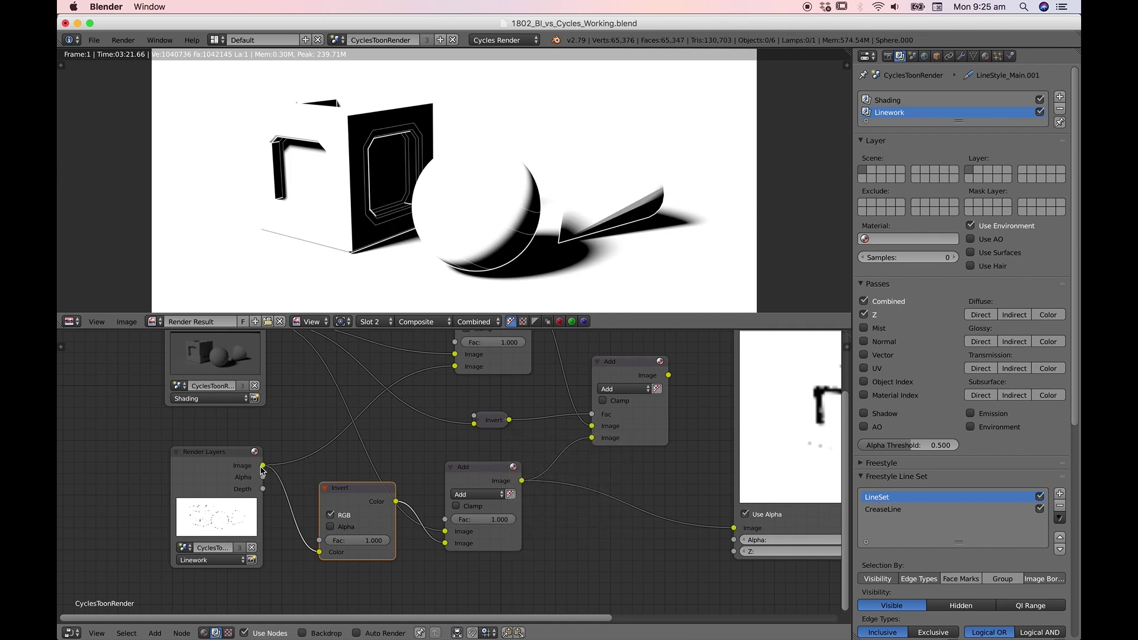
{"action": "left_click", "coordinate": [474, 480]}
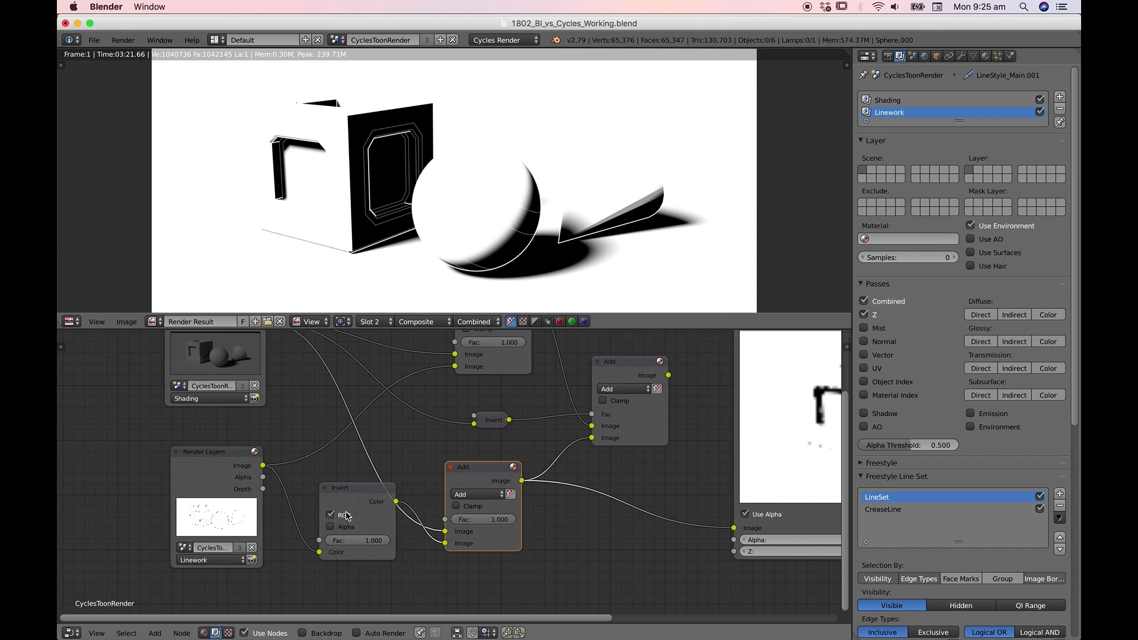
{"action": "left_click", "coordinate": [427, 321]}
{"action": "left_click", "coordinate": [427, 308]}
Collapse the Invert node, connect the upper Add output to Composite, and enlarge the render view
{"action": "left_click", "coordinate": [326, 489]}
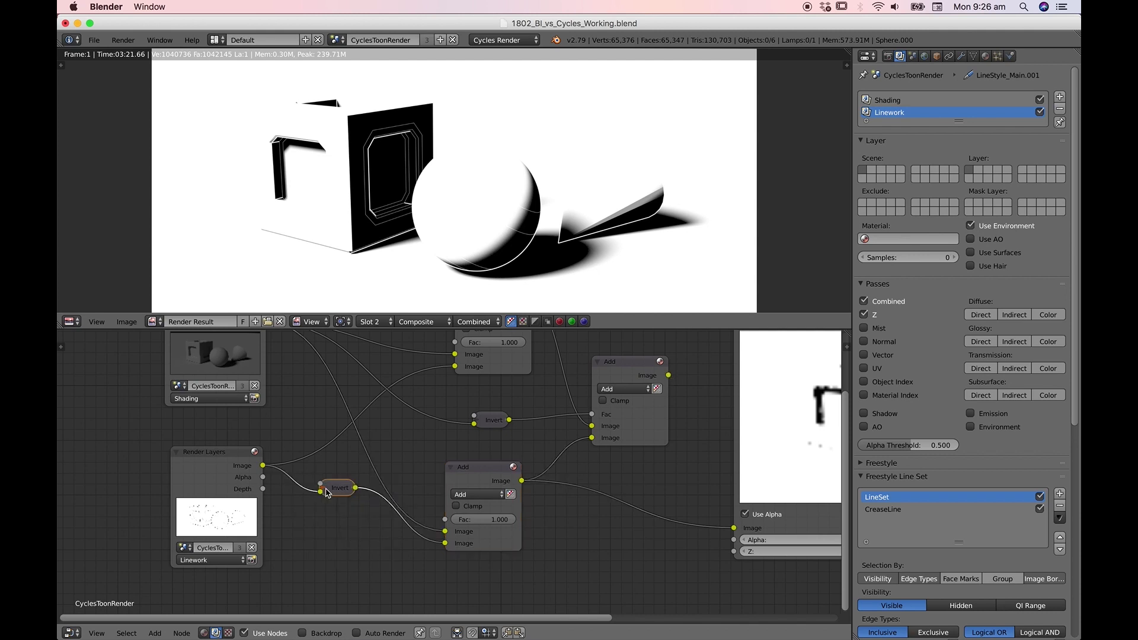
{"action": "left_click_drag", "start_coordinate": [330, 491], "coordinate": [340, 505]}
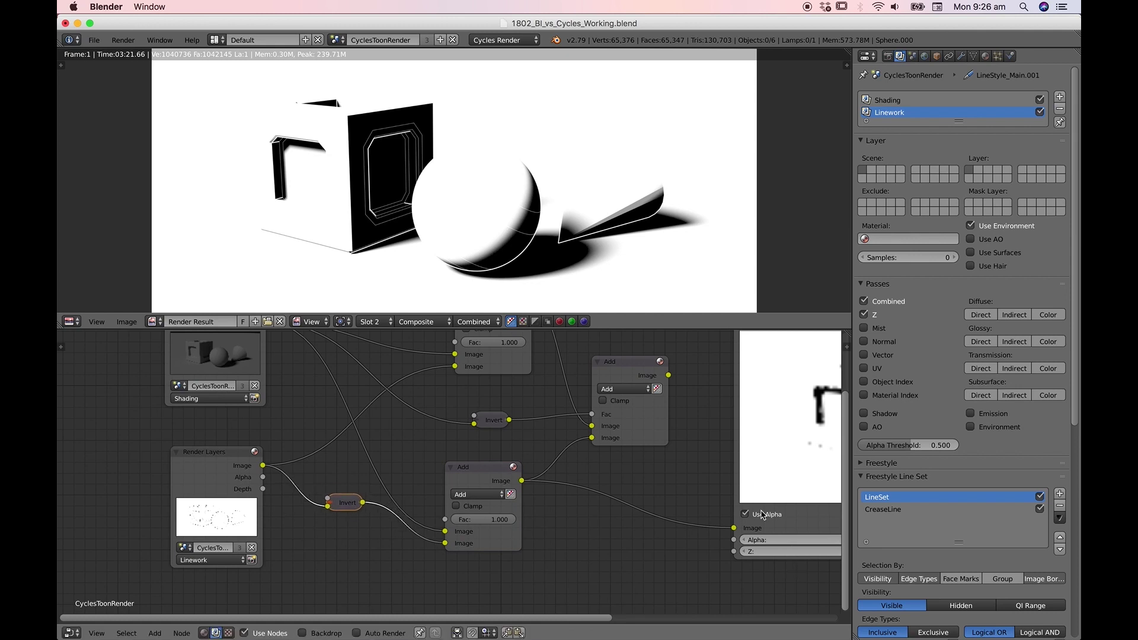
{"action": "left_click_drag", "start_coordinate": [668, 375], "coordinate": [734, 528]}
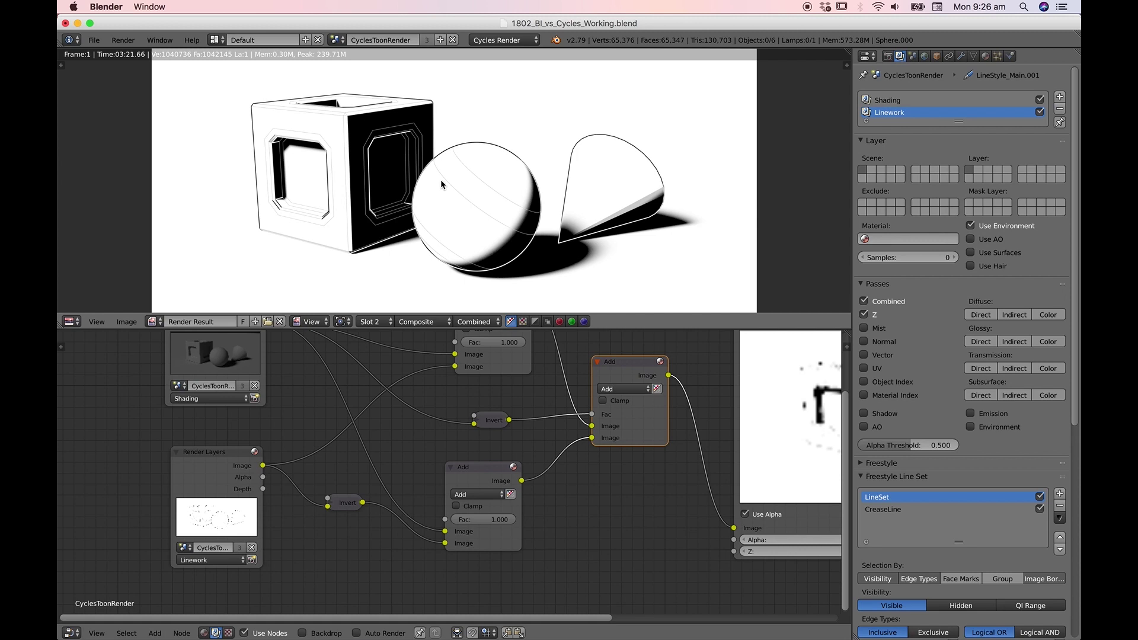
{"action": "left_click_drag", "start_coordinate": [452, 314], "coordinate": [452, 454]}
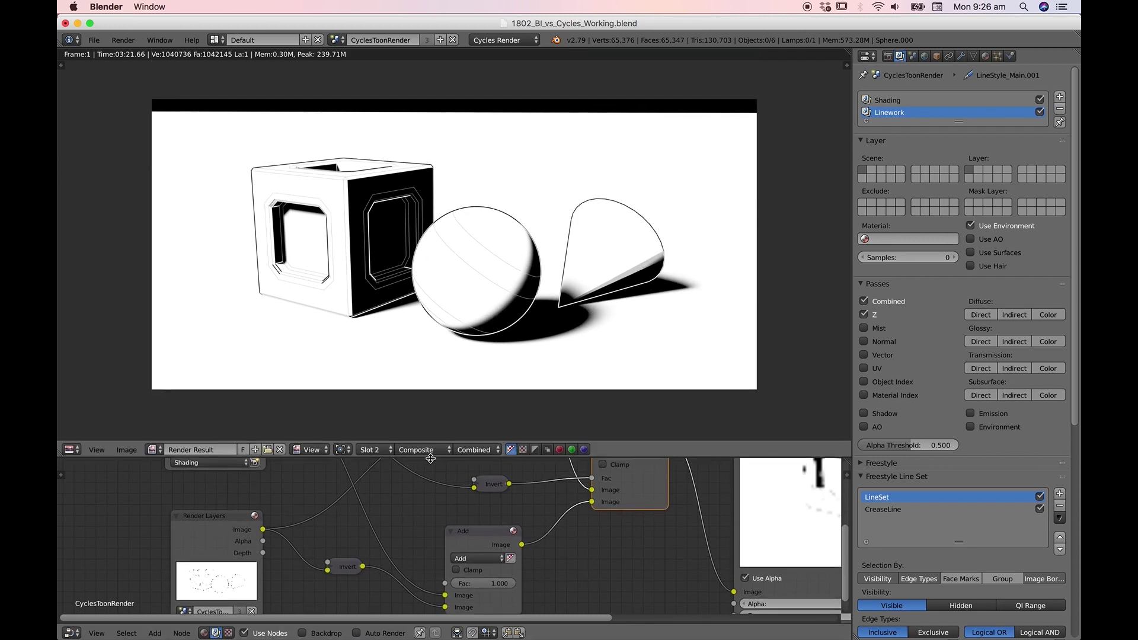
{"action": "key", "text": "shift+Home"}
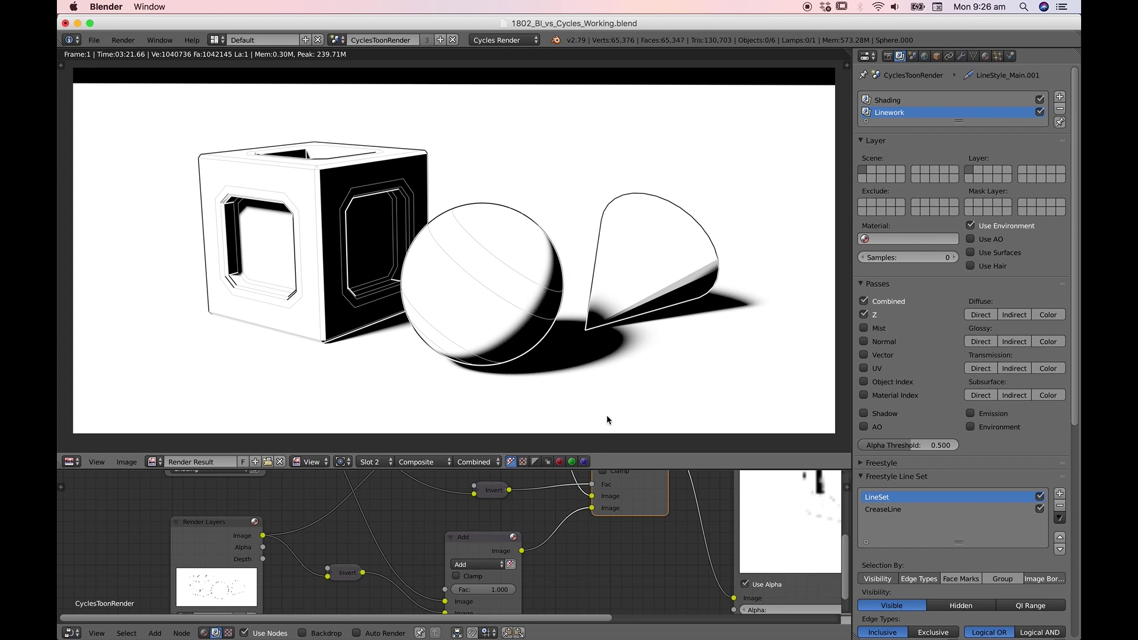
Turn the upper area into a 3D viewport and show the Cycles sun lamp's settings
{"action": "left_click", "coordinate": [71, 462]}
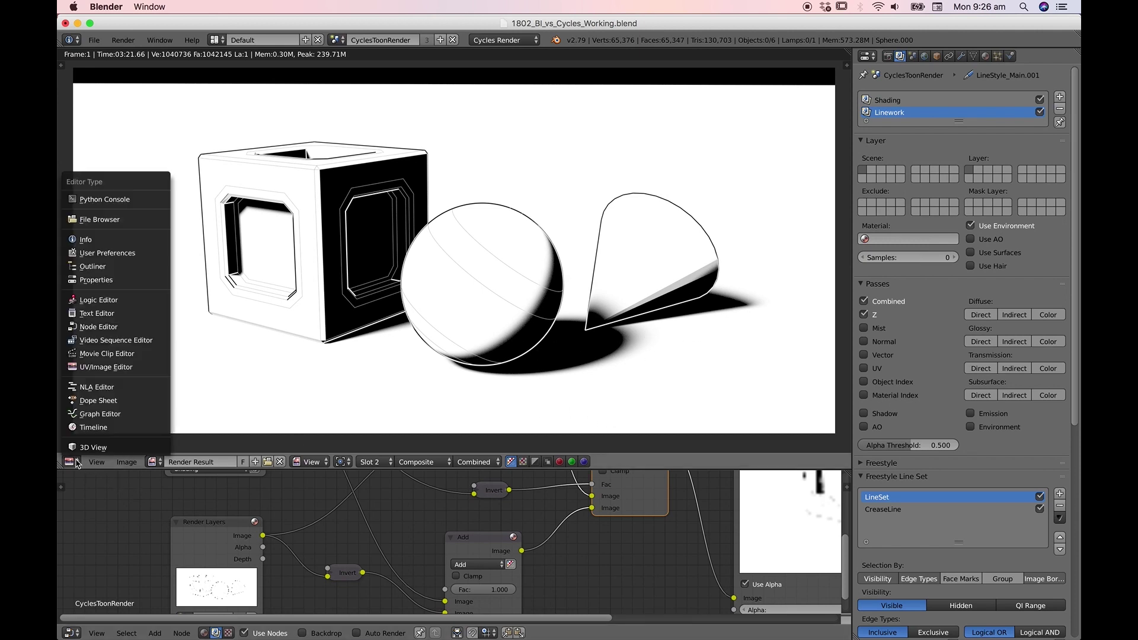
{"action": "left_click", "coordinate": [87, 449]}
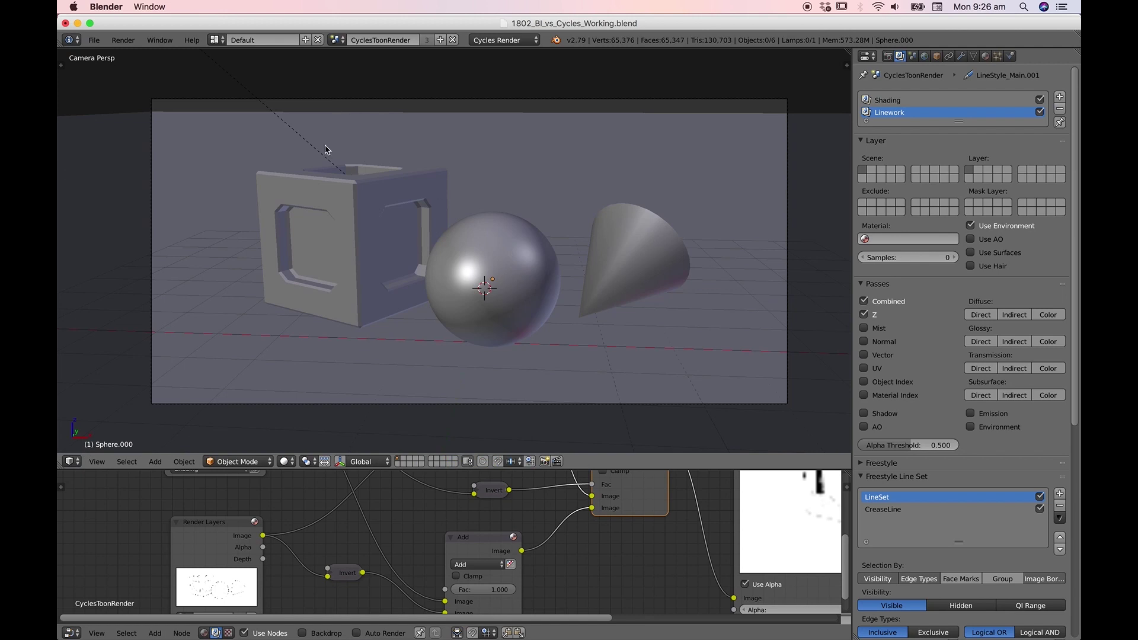
{"action": "right_click", "coordinate": [304, 145]}
{"action": "right_click", "coordinate": [287, 122]}
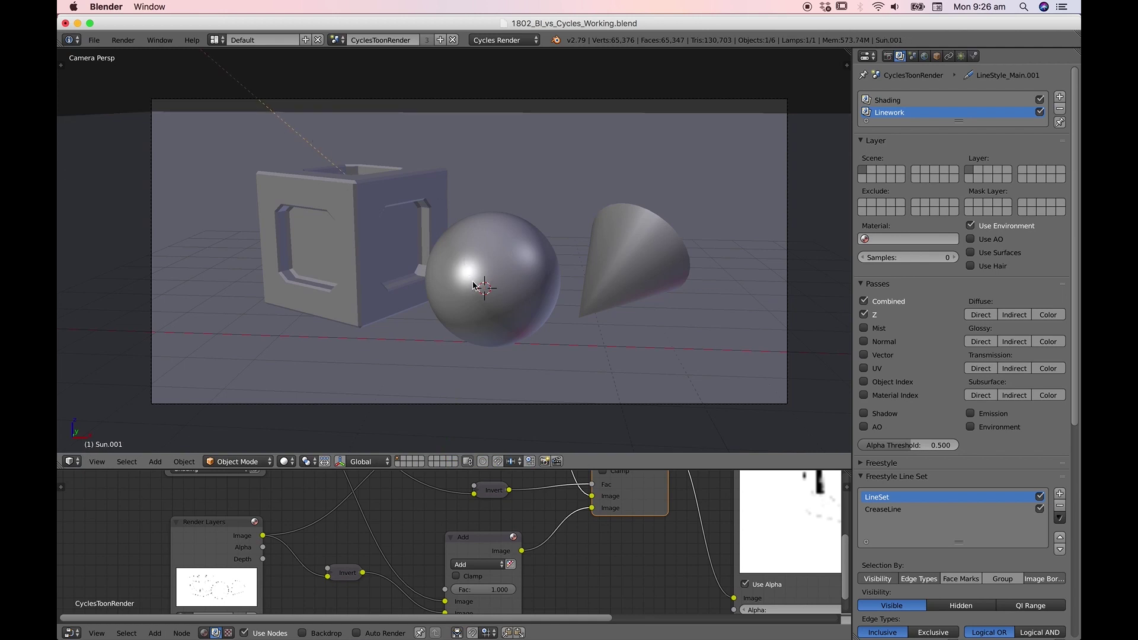
{"action": "left_click_drag", "start_coordinate": [559, 469], "coordinate": [559, 420]}
{"action": "key", "text": "Home"}
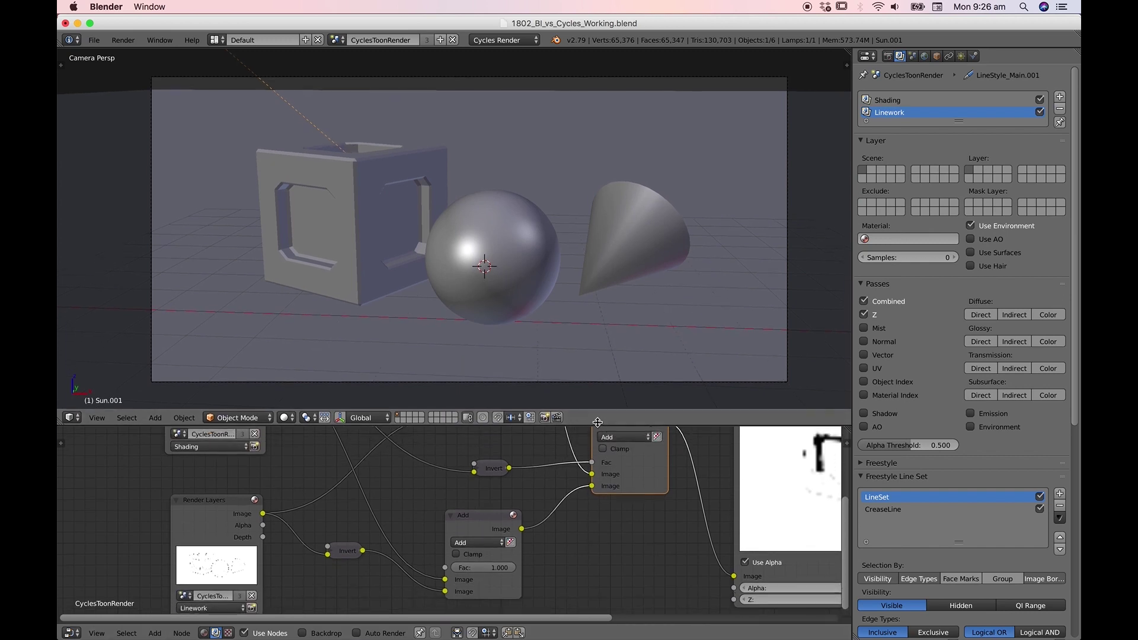
{"action": "left_click", "coordinate": [961, 56]}
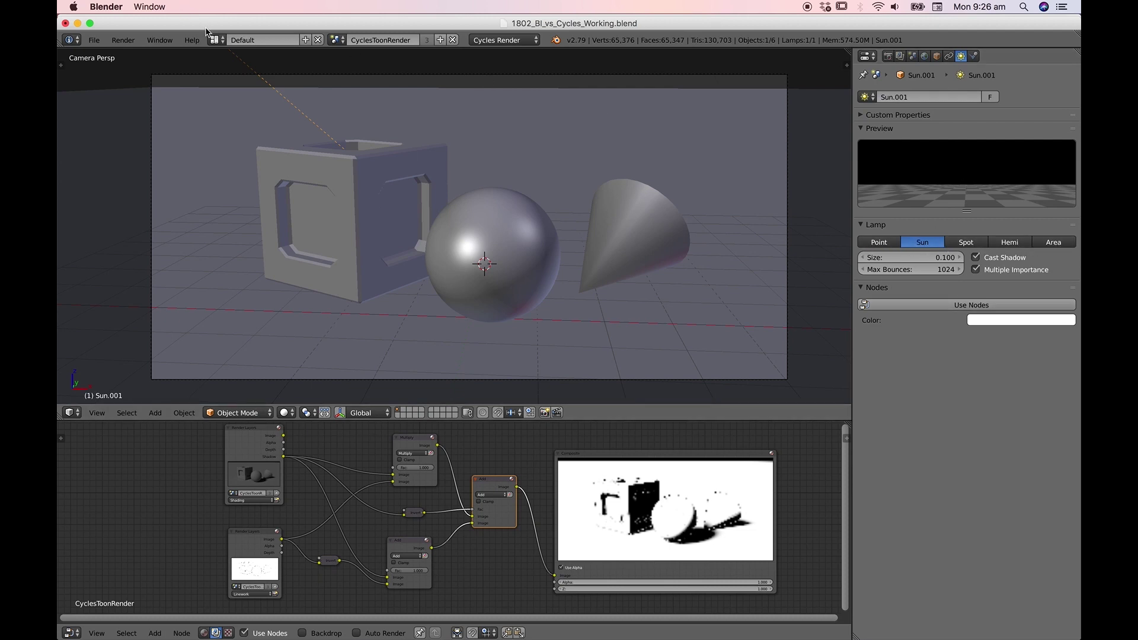
Switch to the BIToonRender scene and select its Sun lamp to see its ray-shadow settings
{"action": "left_click", "coordinate": [335, 39]}
{"action": "left_click", "coordinate": [345, 57]}
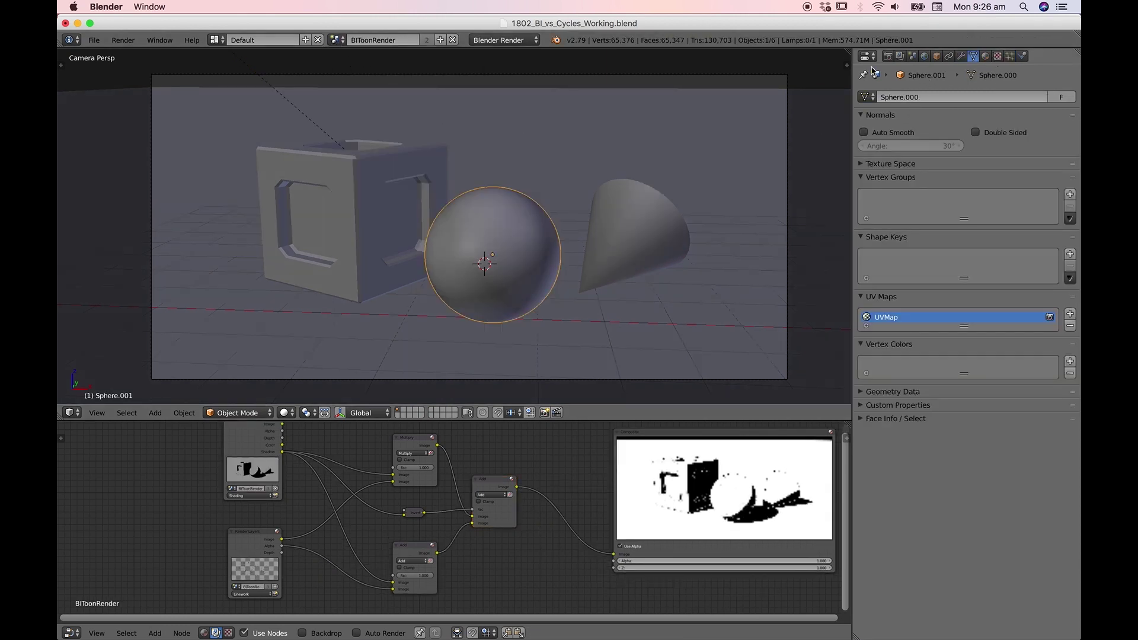
{"action": "right_click", "coordinate": [265, 85]}
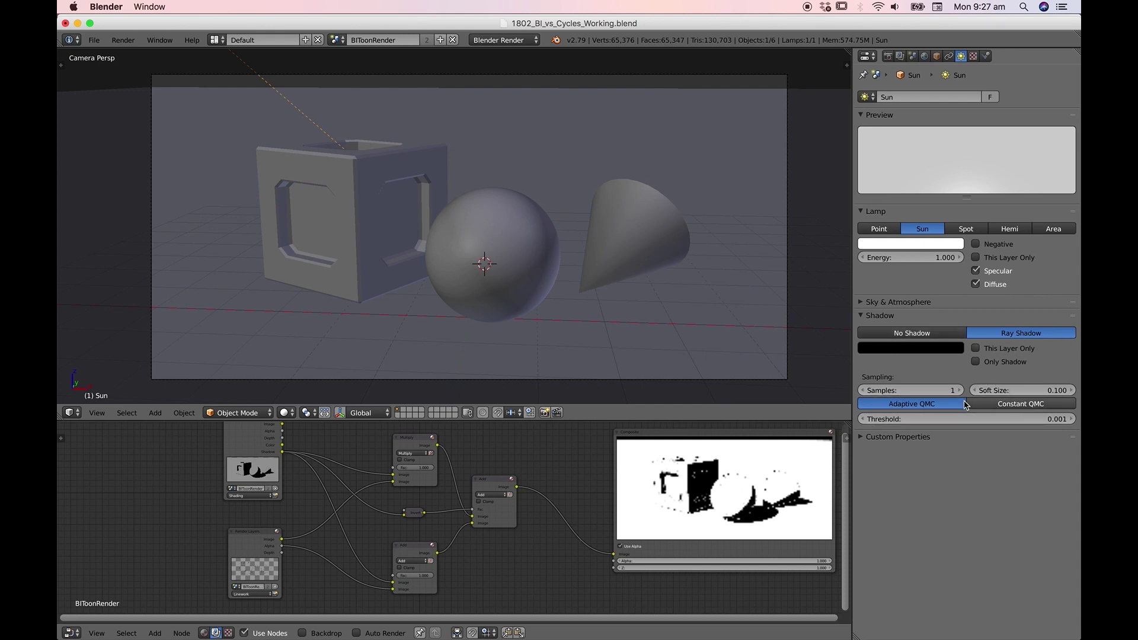
Back in CyclesToonRender, lower the Sun.001 lamp Size from 0.100 to 0.000
{"action": "left_click", "coordinate": [336, 40]}
{"action": "left_click", "coordinate": [342, 69]}
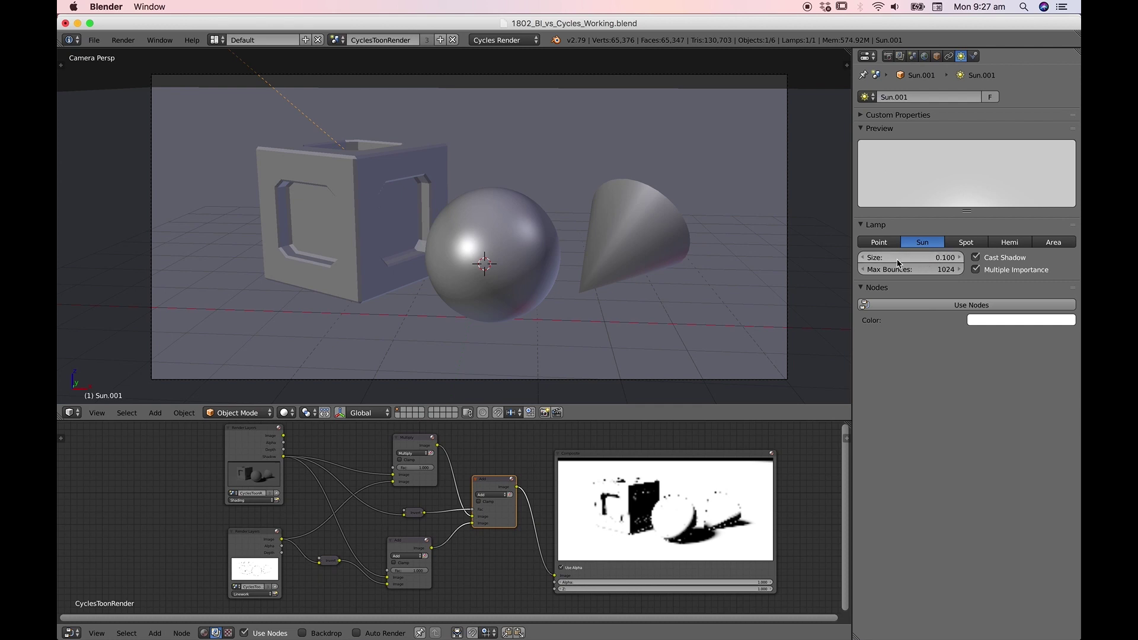
{"action": "left_click_drag", "start_coordinate": [958, 261], "coordinate": [928, 262]}
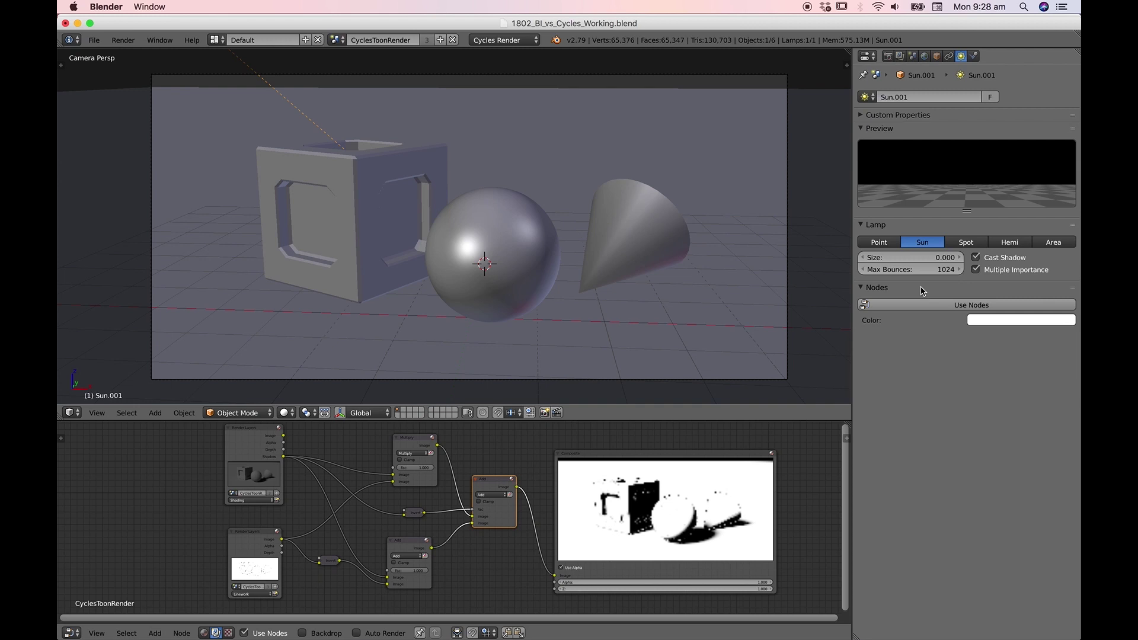
Render CyclesToonRender from the Render Layers node and zoom over the crisp black-shadow result
{"action": "left_click", "coordinate": [277, 502]}
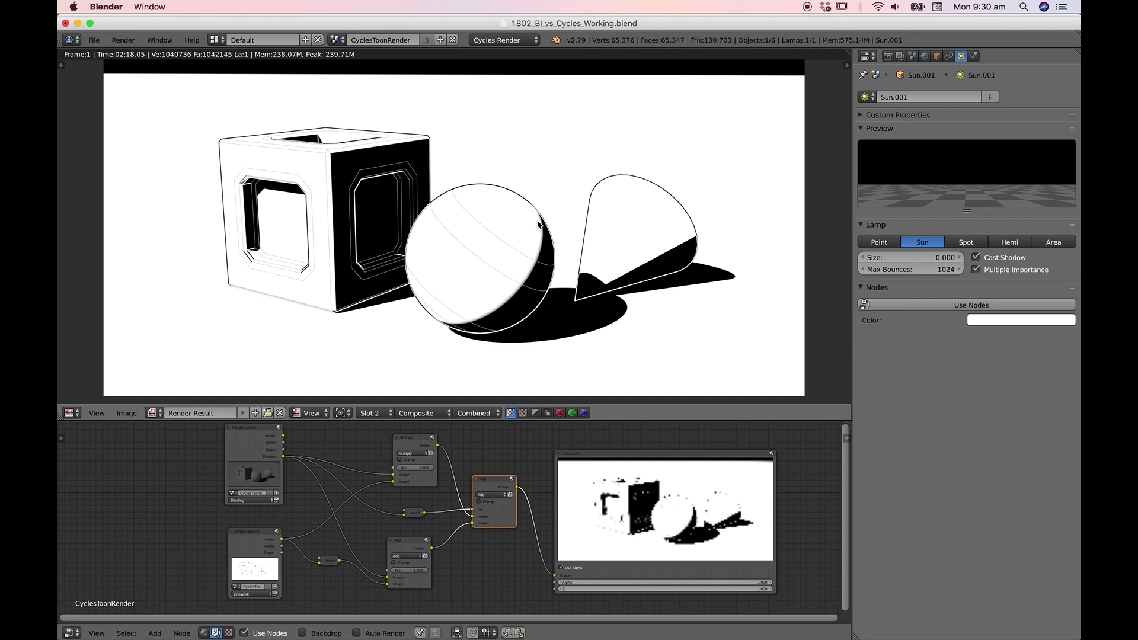
{"action": "scroll", "coordinate": [499, 312], "scroll_direction": "up", "scroll_amount": 2}
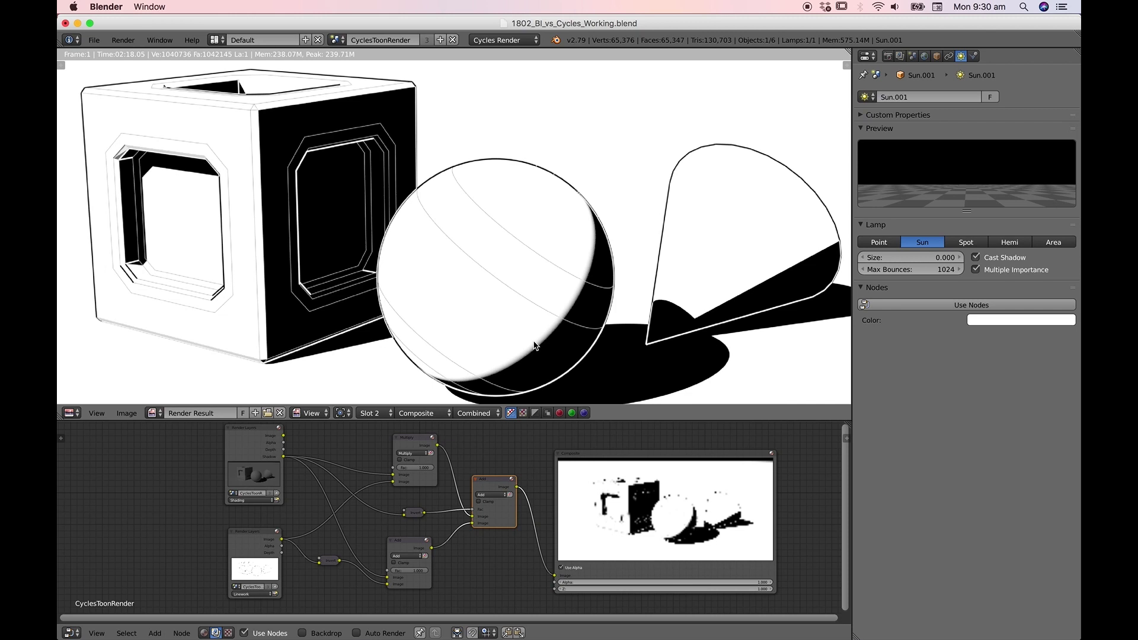
{"action": "scroll", "coordinate": [535, 345], "scroll_direction": "down", "scroll_amount": 1}
{"action": "scroll", "coordinate": [638, 349], "scroll_direction": "down", "scroll_amount": 1}
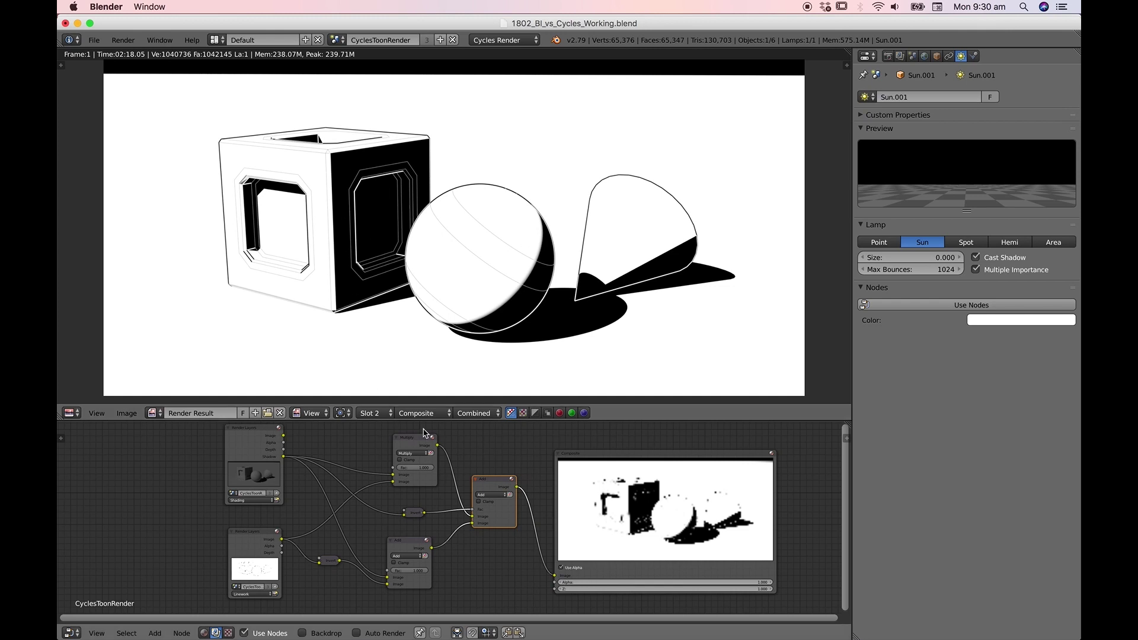
Show the stored BIToonRender render in slot 2 and flip between scenes to compare
{"action": "left_click", "coordinate": [369, 413]}
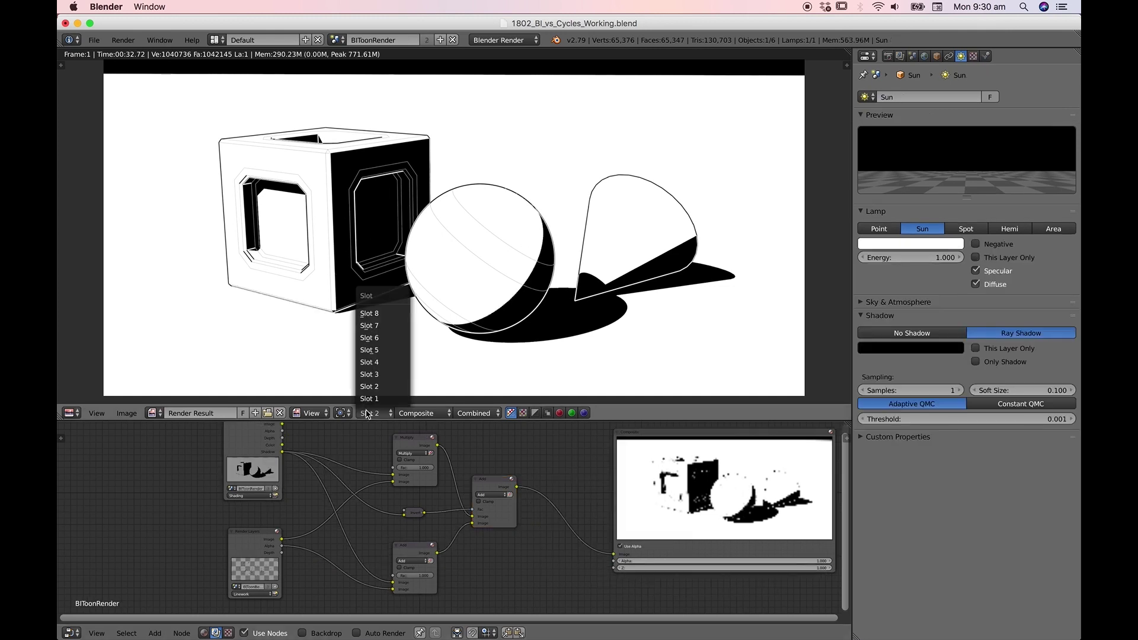
{"action": "left_click", "coordinate": [372, 401]}
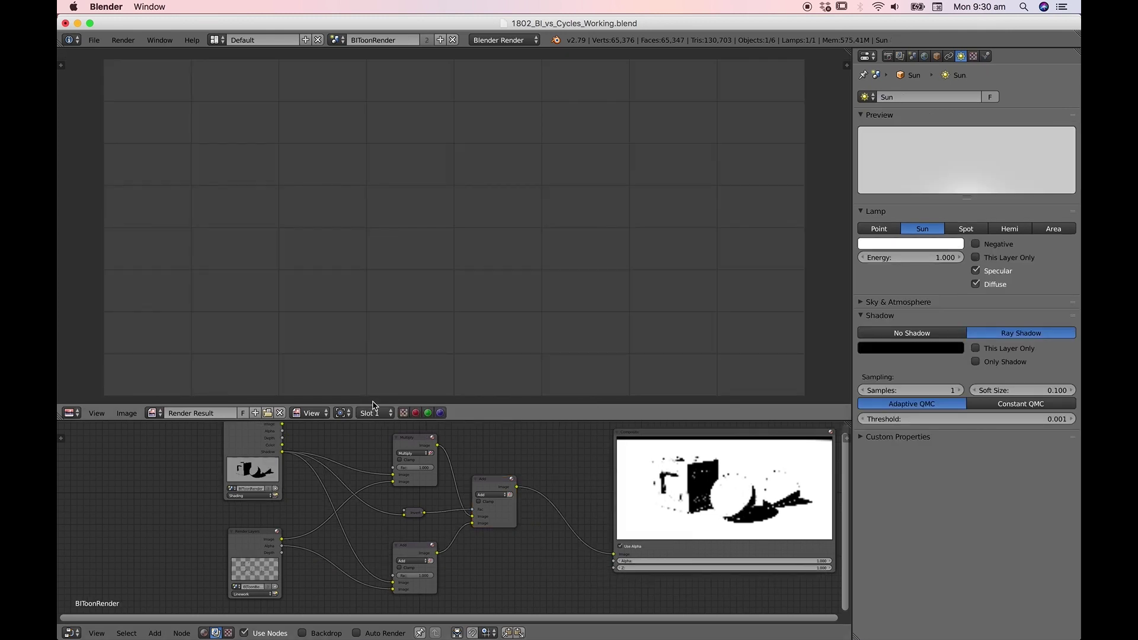
{"action": "left_click", "coordinate": [370, 413]}
{"action": "left_click", "coordinate": [372, 388]}
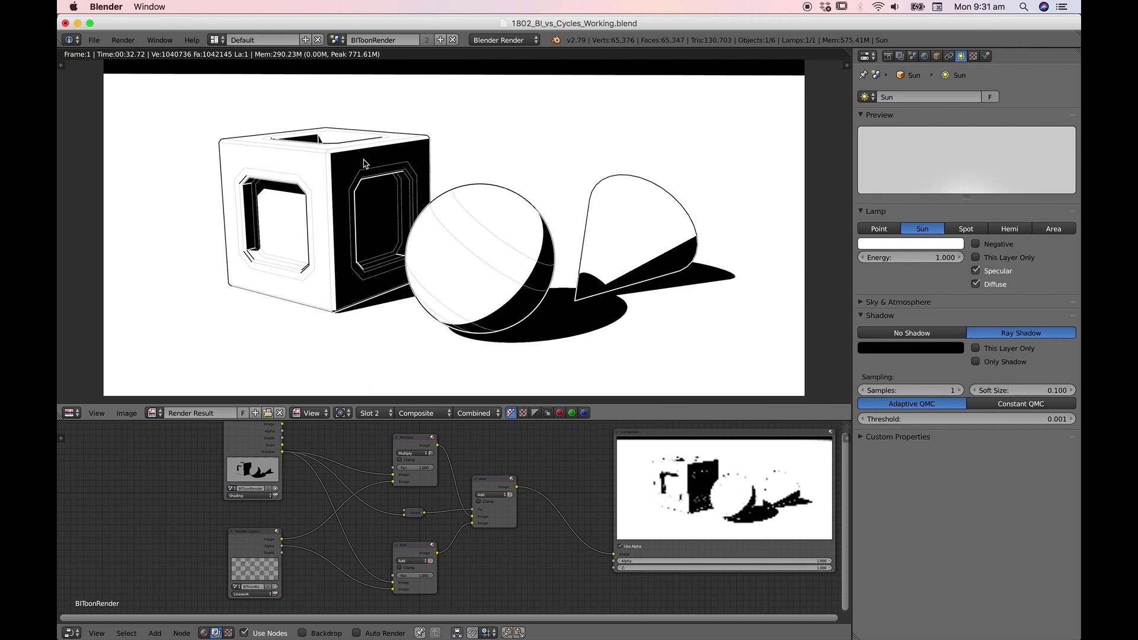
{"action": "left_click", "coordinate": [336, 40]}
{"action": "left_click", "coordinate": [352, 73]}
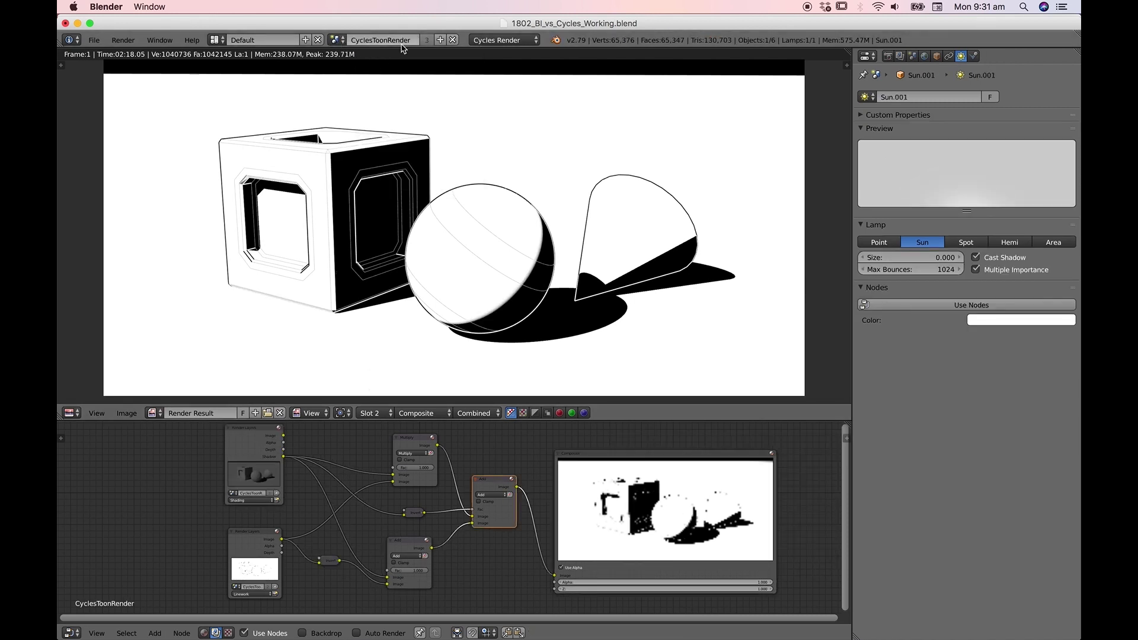
{"action": "left_click", "coordinate": [335, 40]}
{"action": "left_click", "coordinate": [352, 59]}
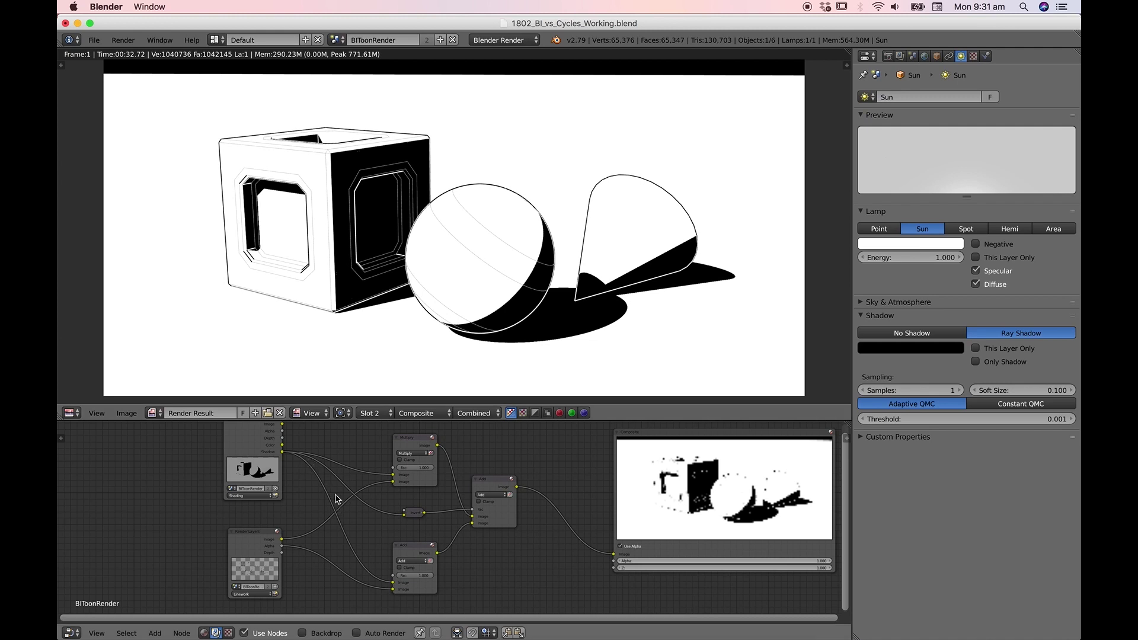
Nudge the Shading Render Layers and Composite nodes, then return to CyclesToonRender
{"action": "left_click_drag", "start_coordinate": [257, 444], "coordinate": [252, 454]}
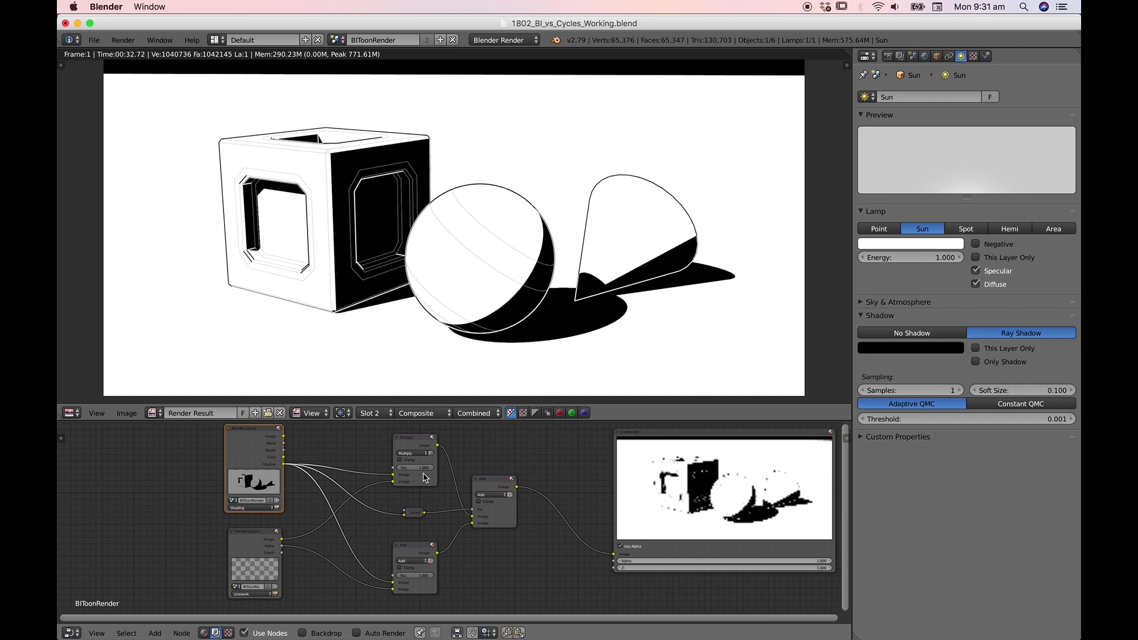
{"action": "left_click_drag", "start_coordinate": [670, 491], "coordinate": [656, 501]}
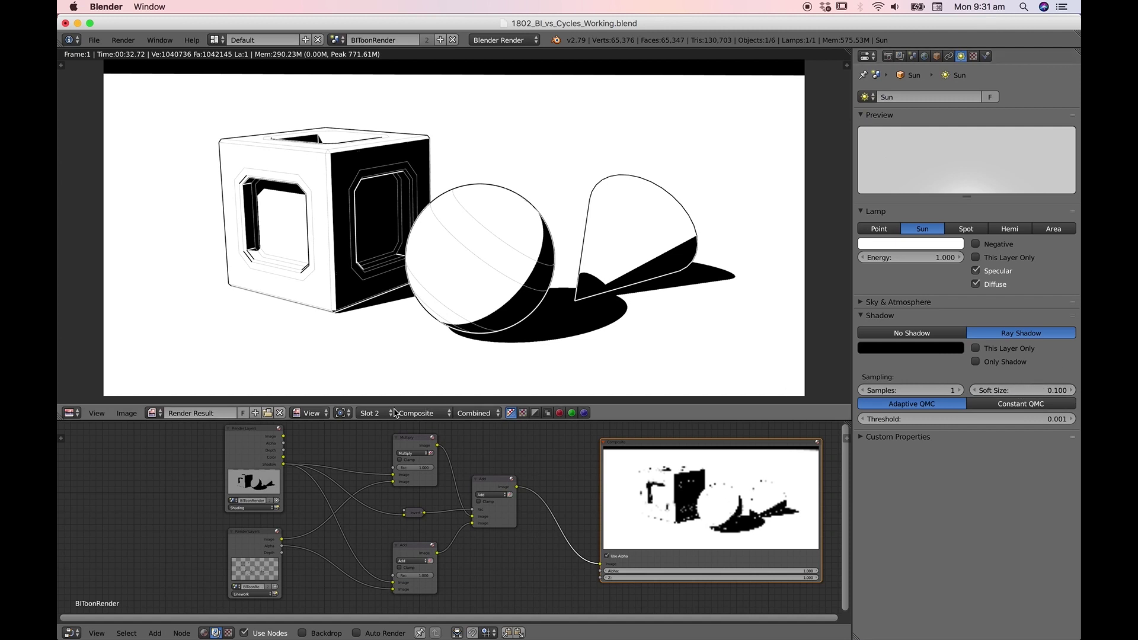
{"action": "left_click", "coordinate": [337, 40]}
{"action": "left_click", "coordinate": [350, 71]}
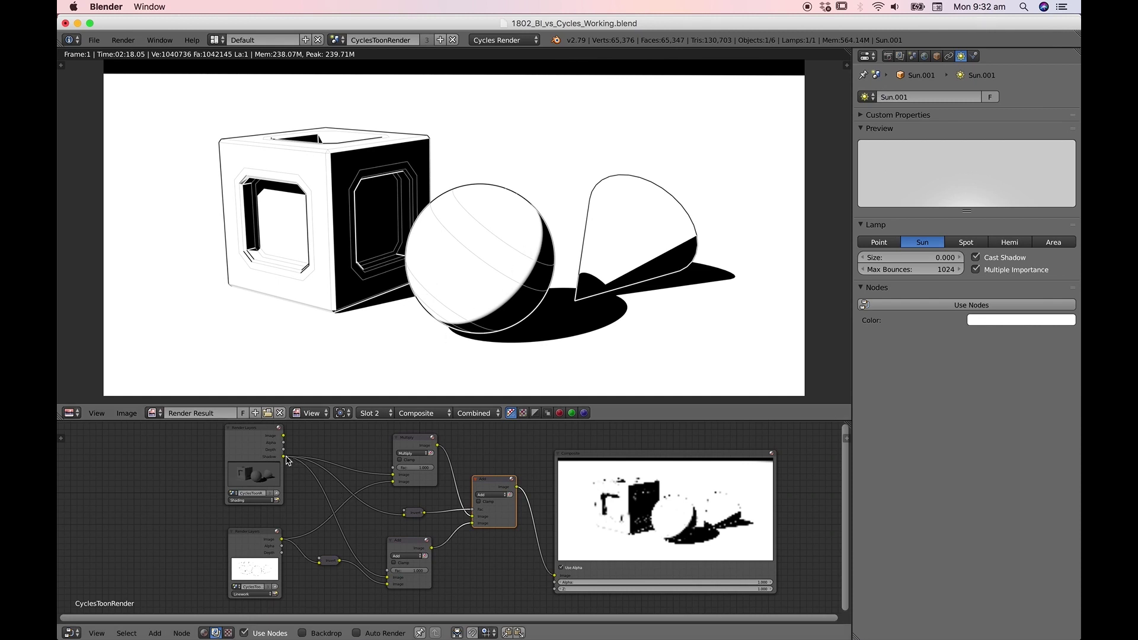
{"action": "left_click", "coordinate": [900, 56]}
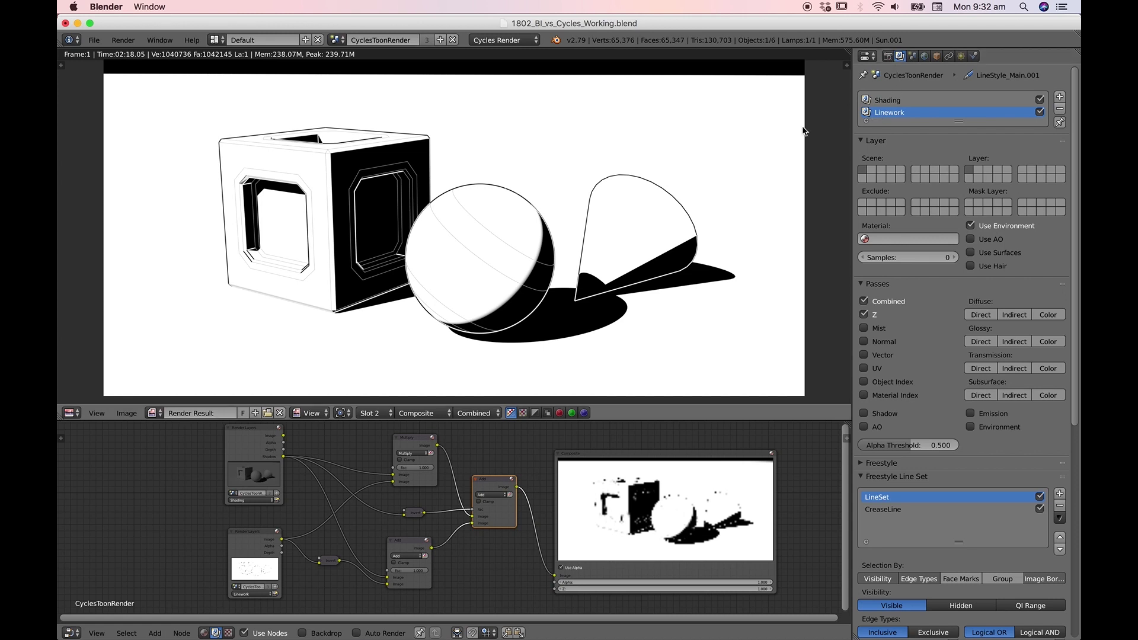
{"action": "left_click", "coordinate": [257, 561]}
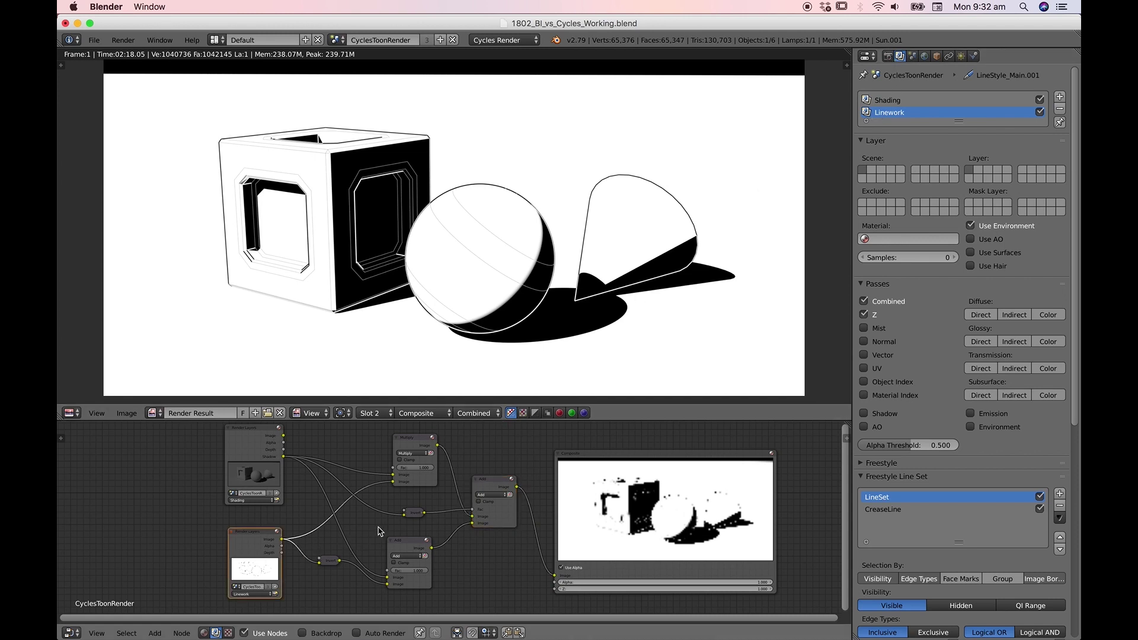
{"action": "scroll", "coordinate": [377, 546], "scroll_direction": "up", "scroll_amount": 2}
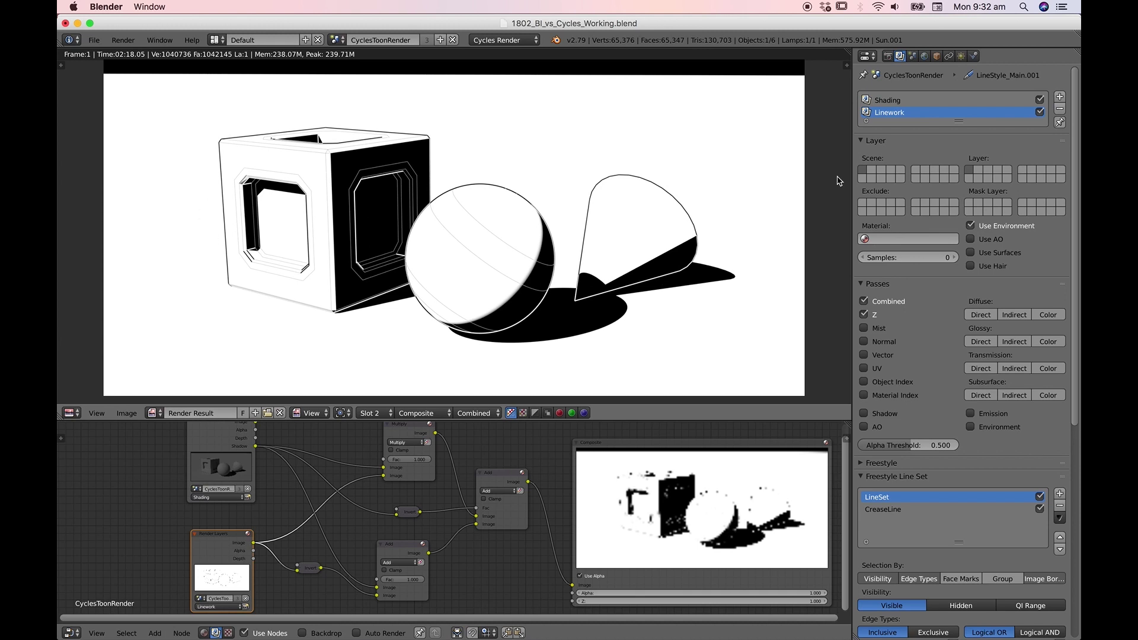
{"action": "left_click", "coordinate": [961, 56]}
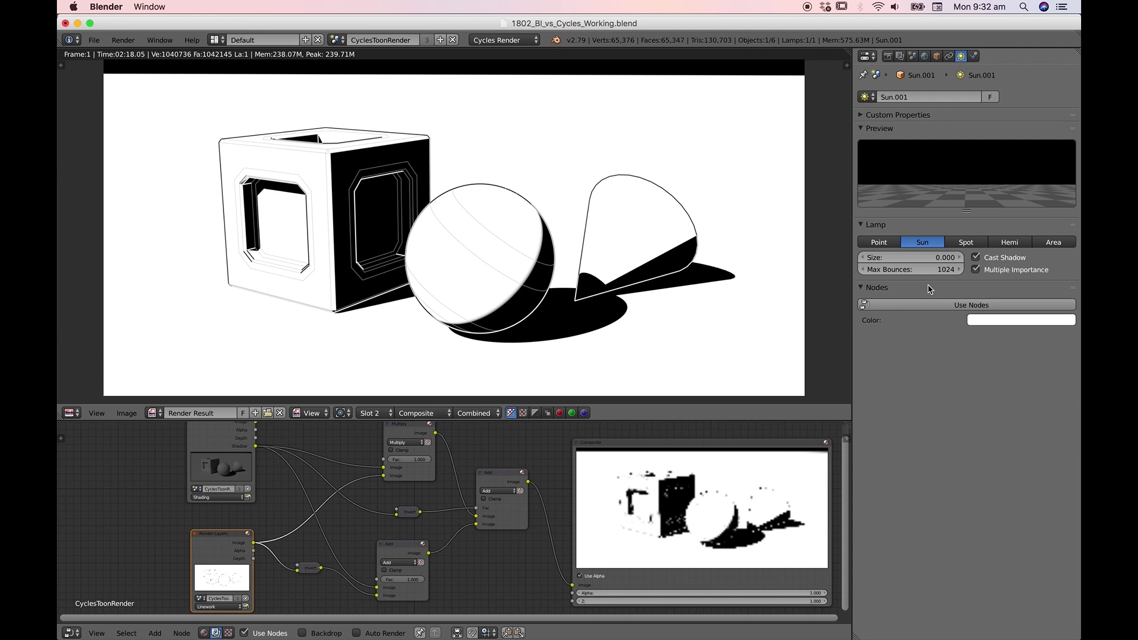
{"action": "scroll", "coordinate": [505, 514], "scroll_direction": "down", "scroll_amount": 1}
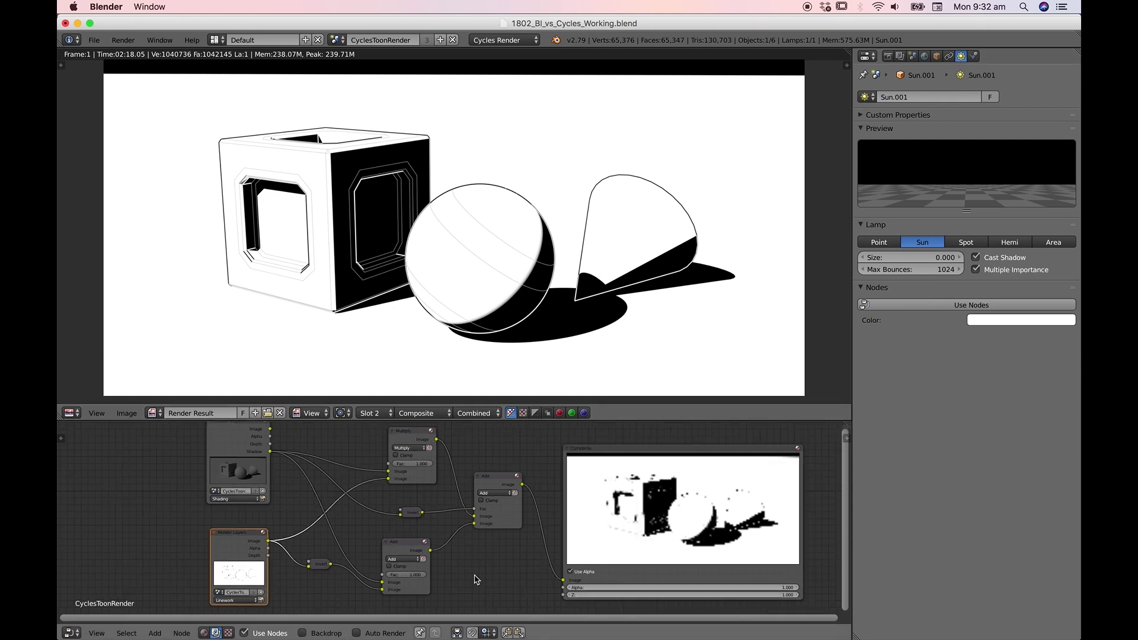
{"action": "scroll", "coordinate": [477, 580], "scroll_direction": "down", "scroll_amount": 2}
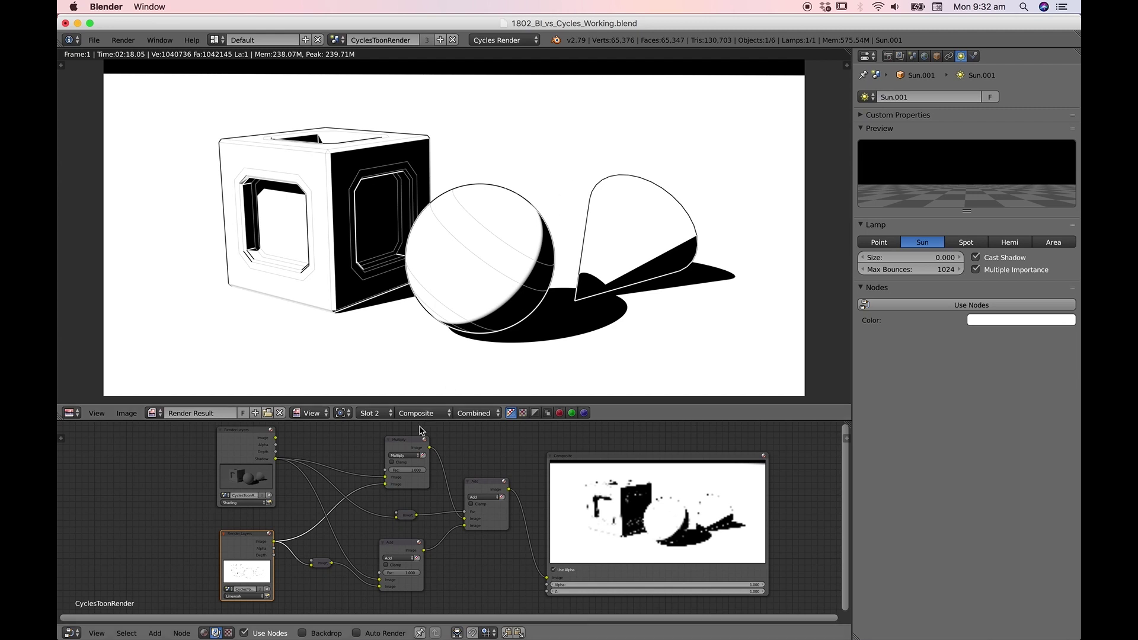
Switch from BIToonRender to CyclesToonRender and back, ending on the BIToonRender scene for comparison
{"action": "left_click", "coordinate": [336, 40]}
{"action": "left_click", "coordinate": [355, 62]}
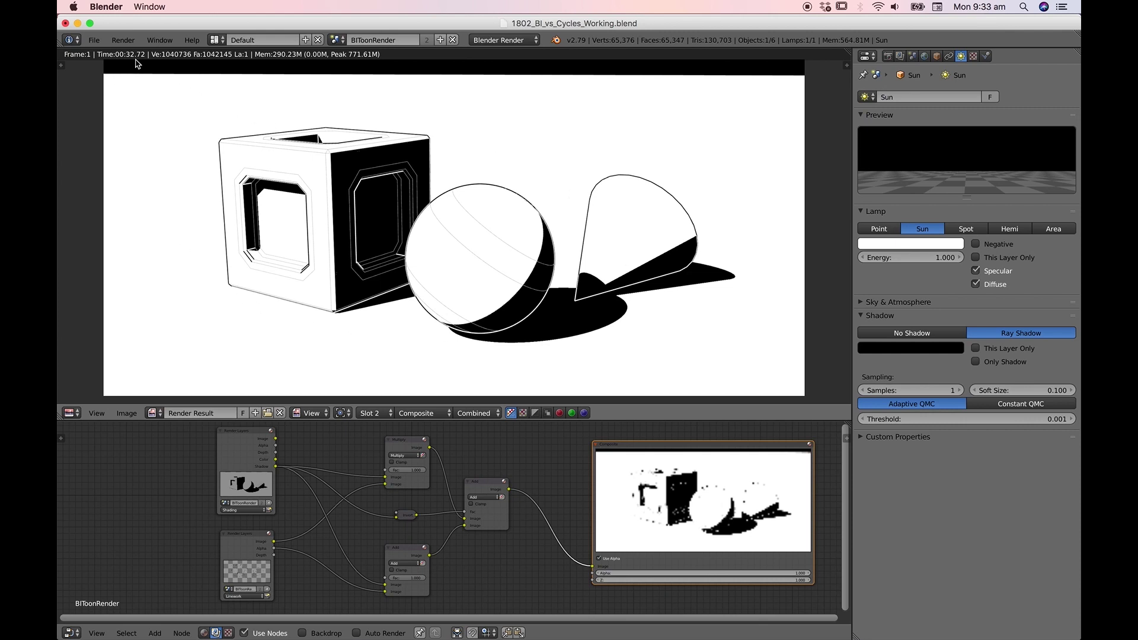
{"action": "left_click", "coordinate": [335, 40]}
{"action": "left_click", "coordinate": [351, 72]}
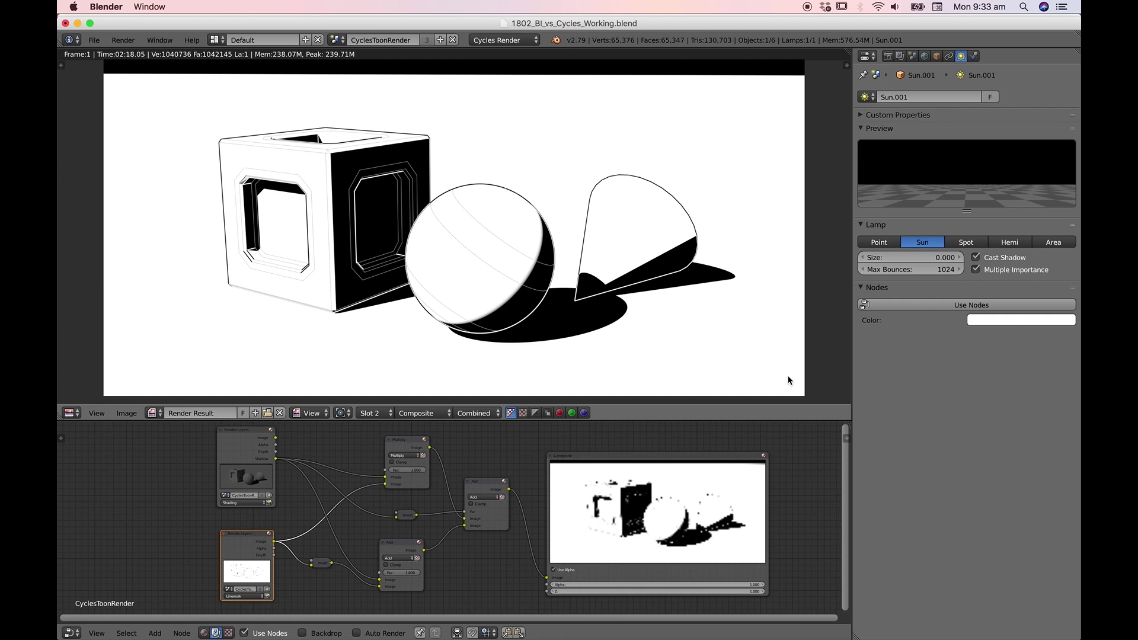
{"action": "left_click", "coordinate": [336, 40]}
{"action": "left_click", "coordinate": [349, 58]}
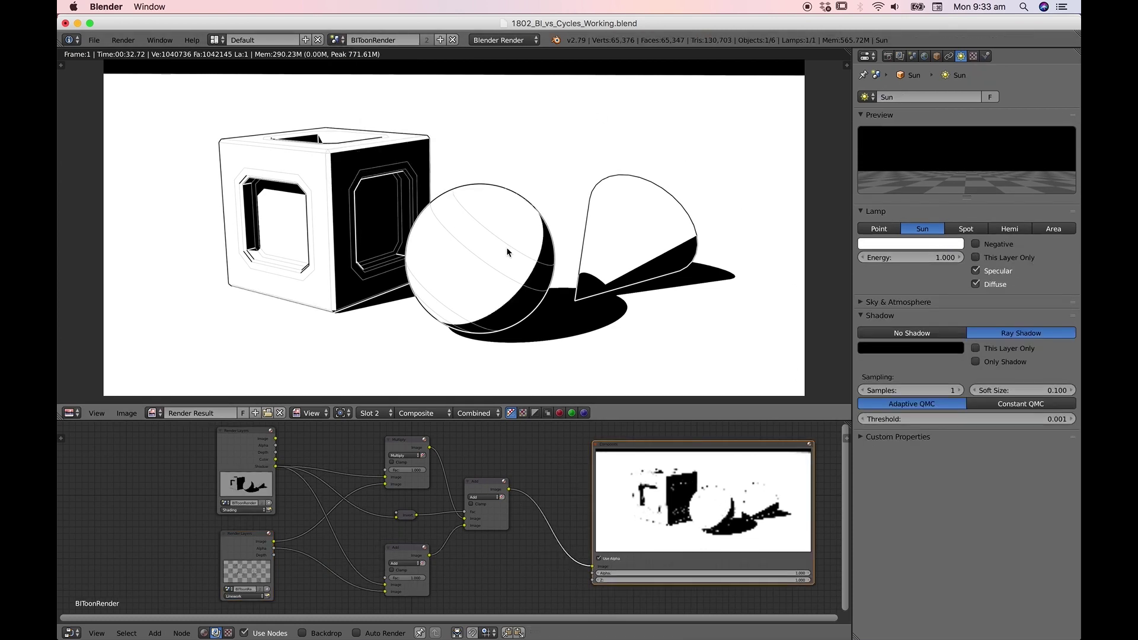